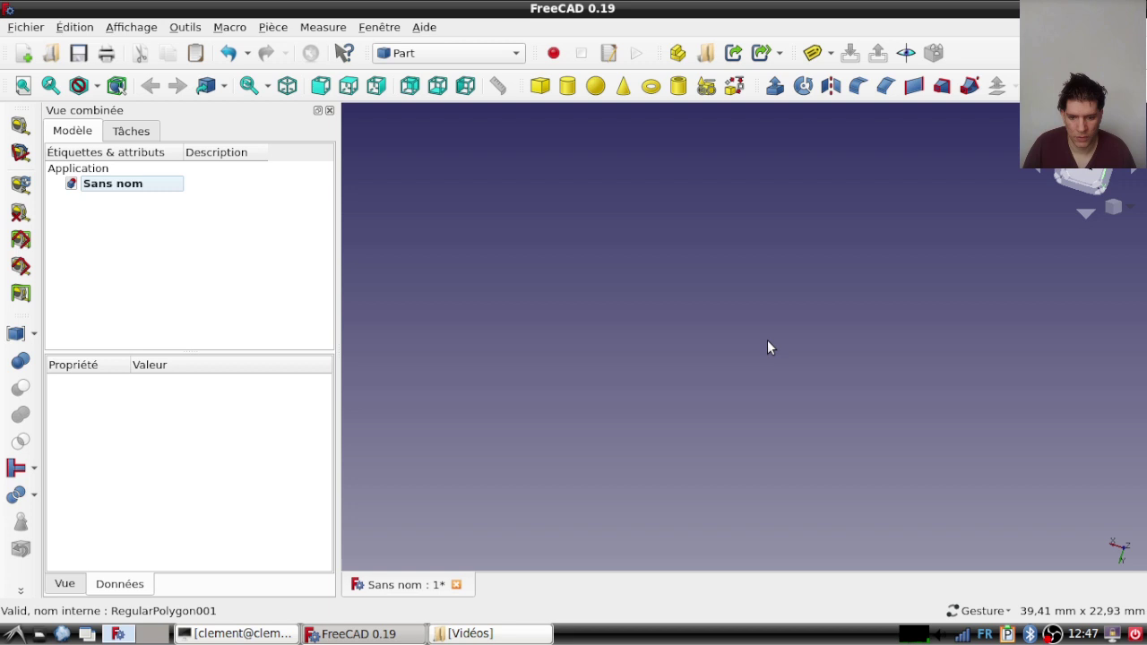
Step: Create two regular polygon primitives, one with 6 sides and one with 10 sides, both with a 2.00 mm circumscribed radius
{"action": "left_click", "coordinate": [705, 87]}
{"action": "left_click", "coordinate": [179, 241]}
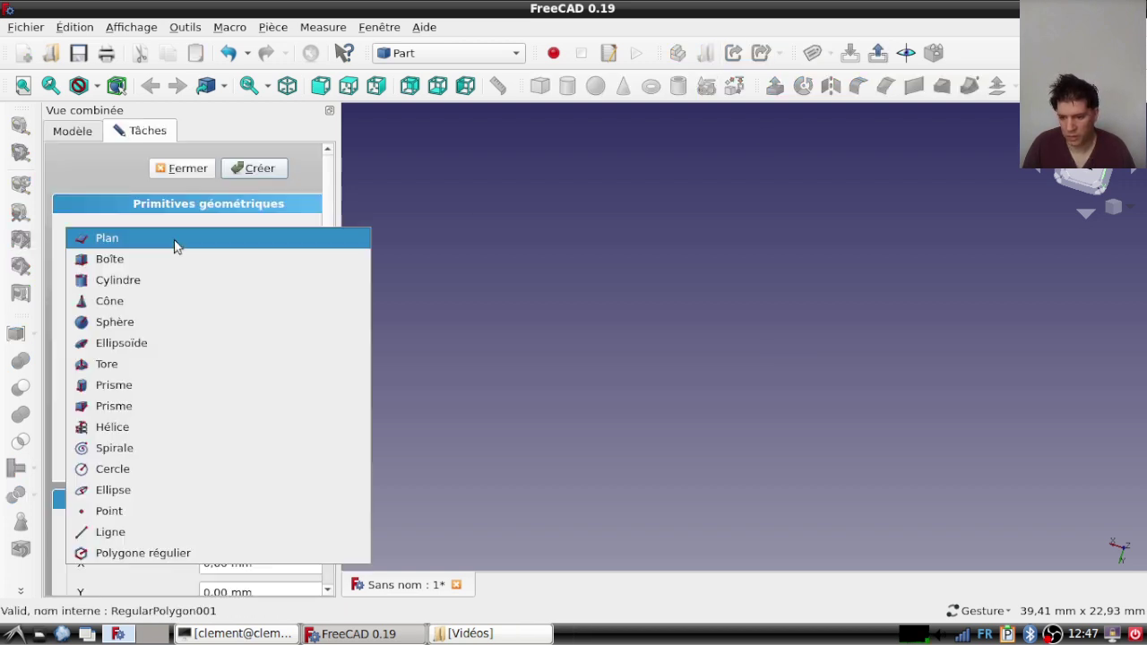
{"action": "left_click", "coordinate": [170, 562]}
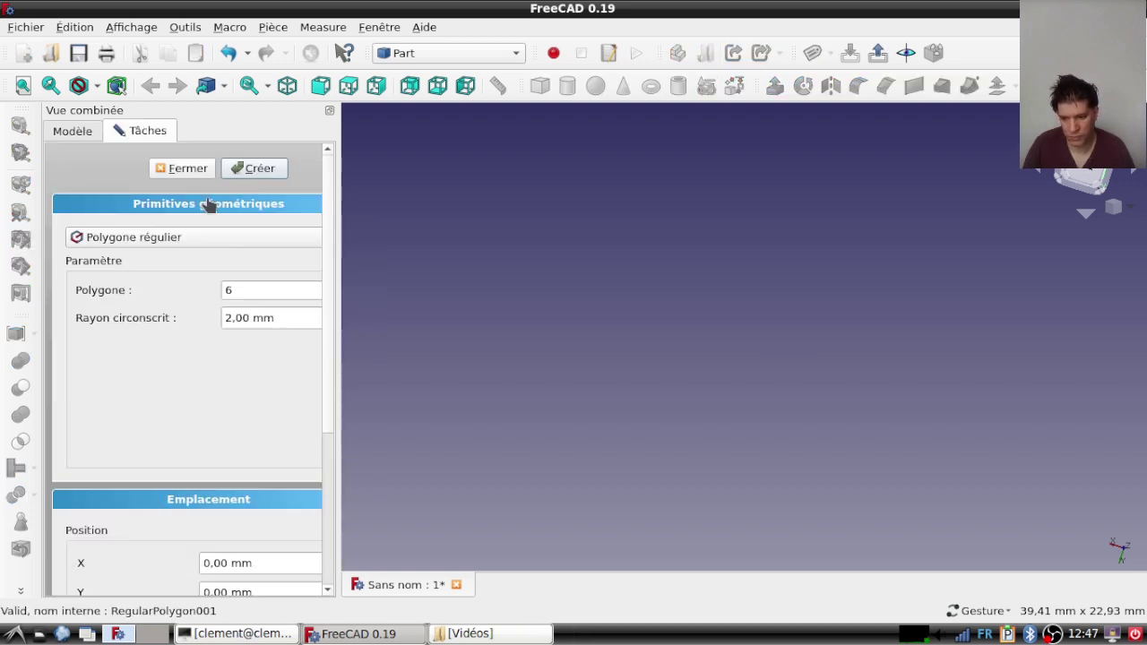
{"action": "left_click", "coordinate": [233, 172]}
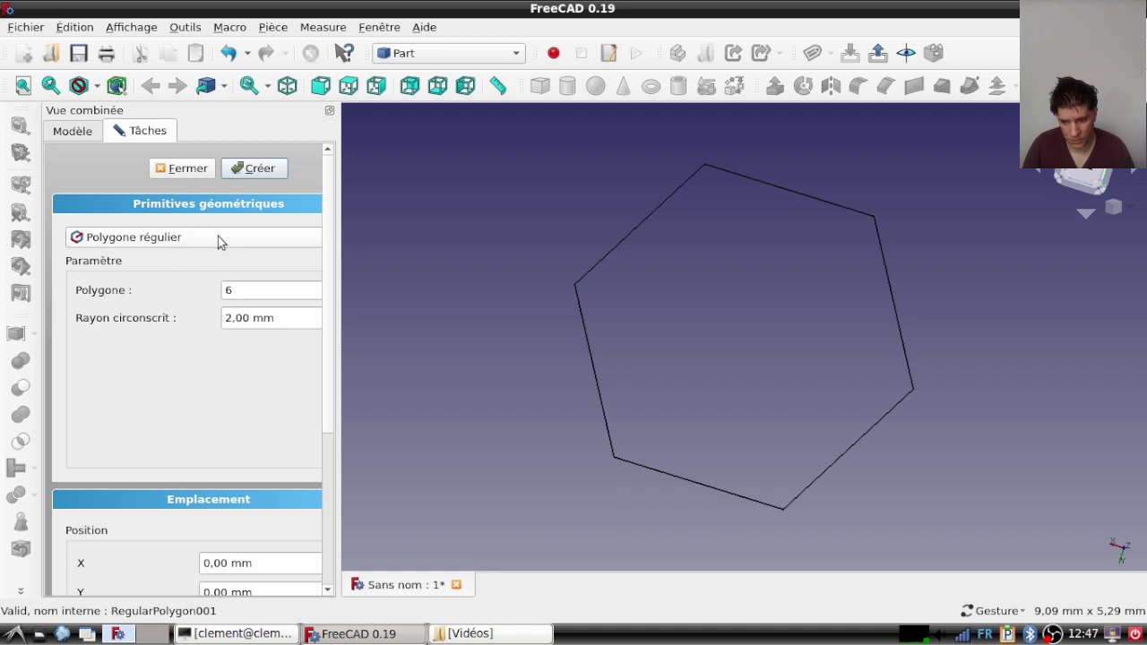
{"action": "scroll", "coordinate": [238, 290], "scroll_direction": "up", "scroll_amount": 4}
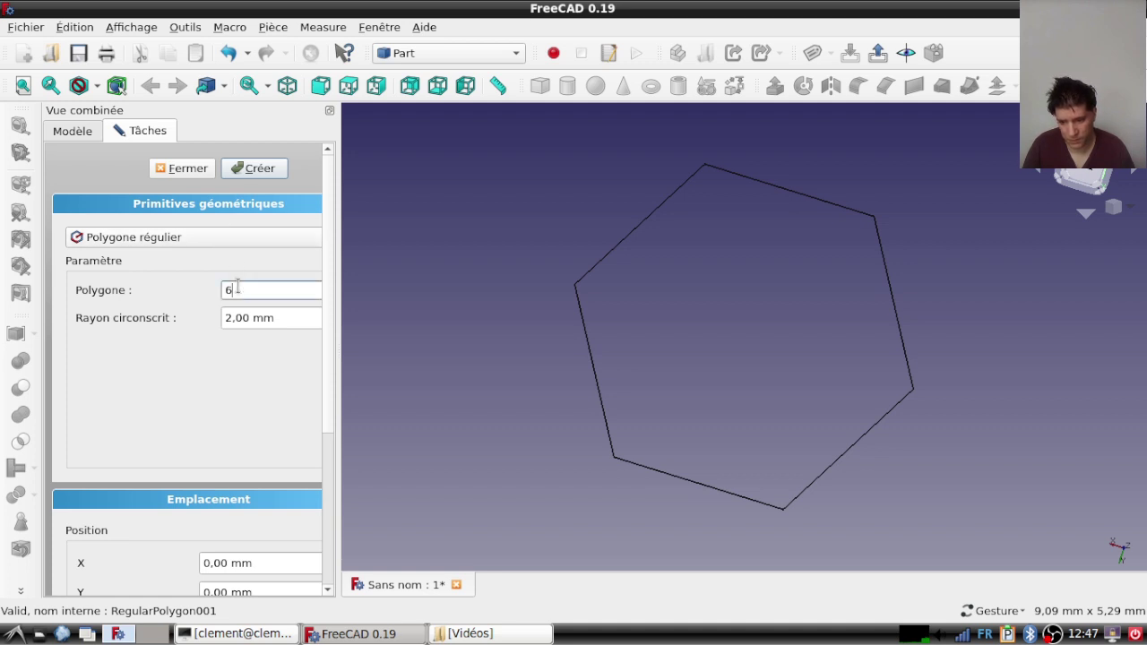
{"action": "left_click", "coordinate": [256, 174]}
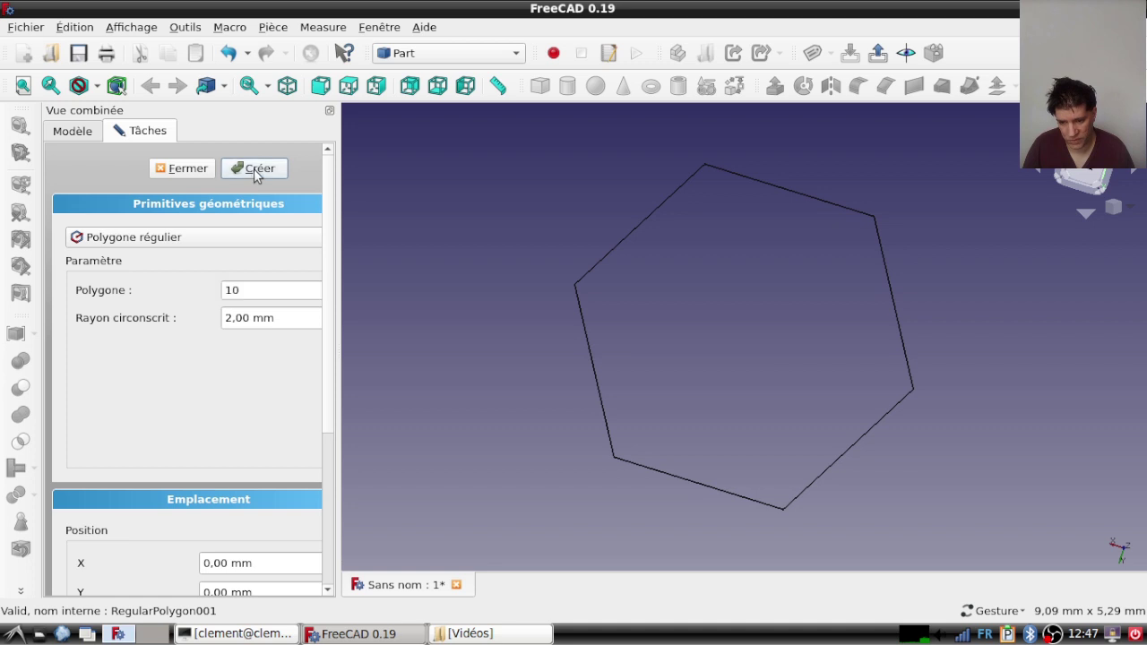
Step: Create a full circle primitive with a 2.00 mm radius, from 0° to 360°, and close the primitives dialog
{"action": "left_click", "coordinate": [236, 238]}
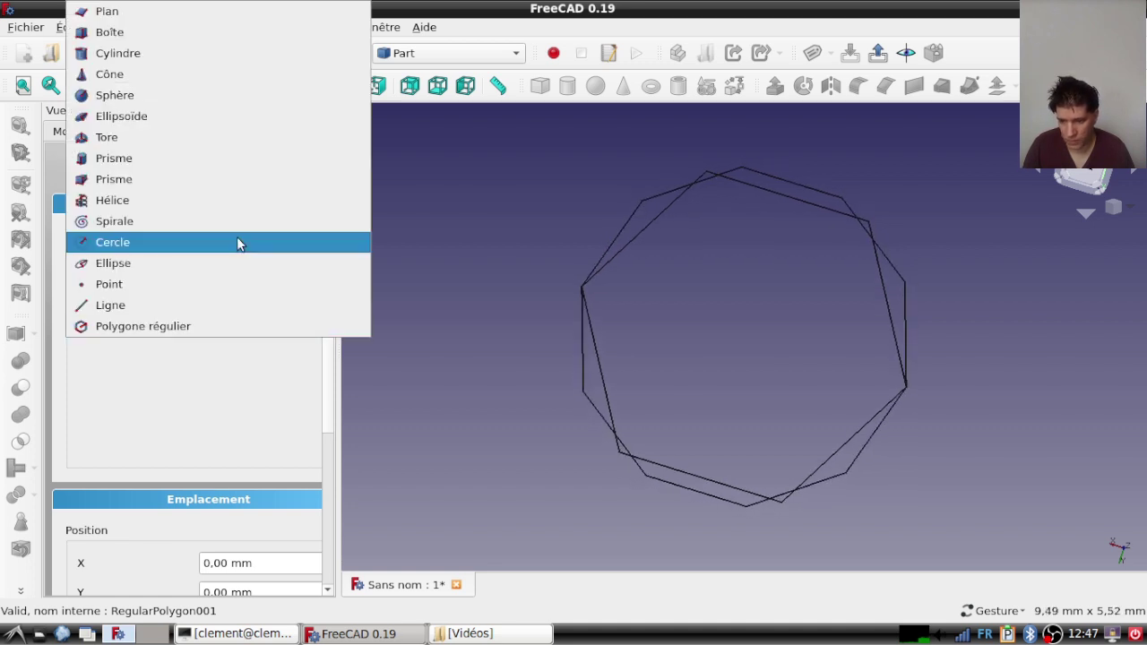
{"action": "left_click", "coordinate": [237, 241]}
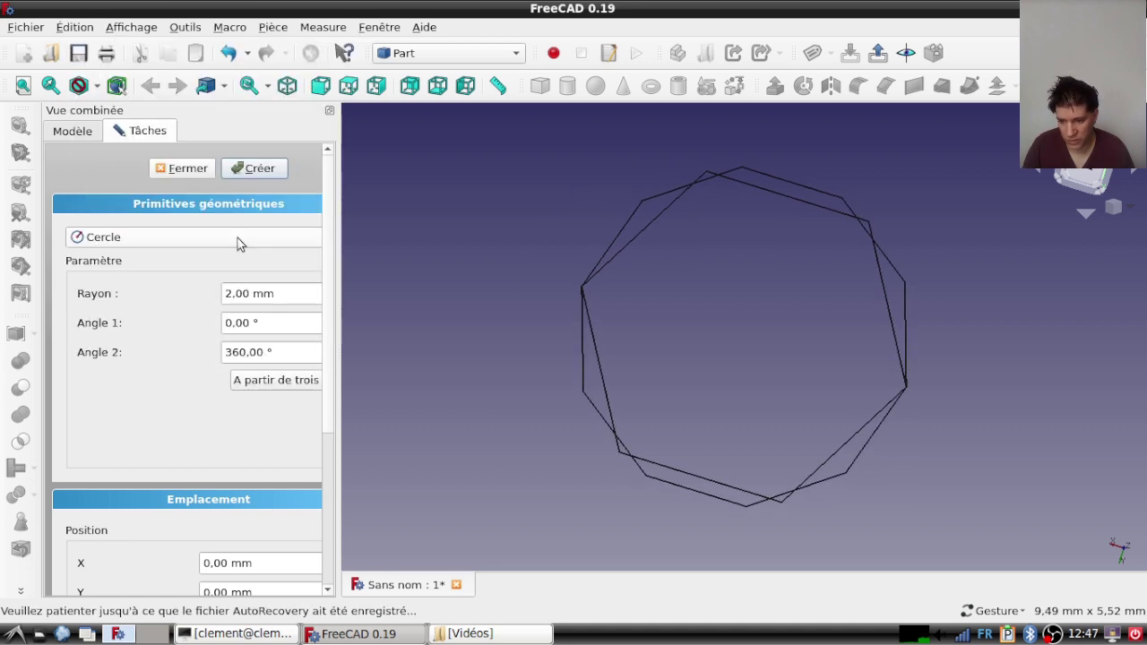
{"action": "left_click", "coordinate": [260, 169]}
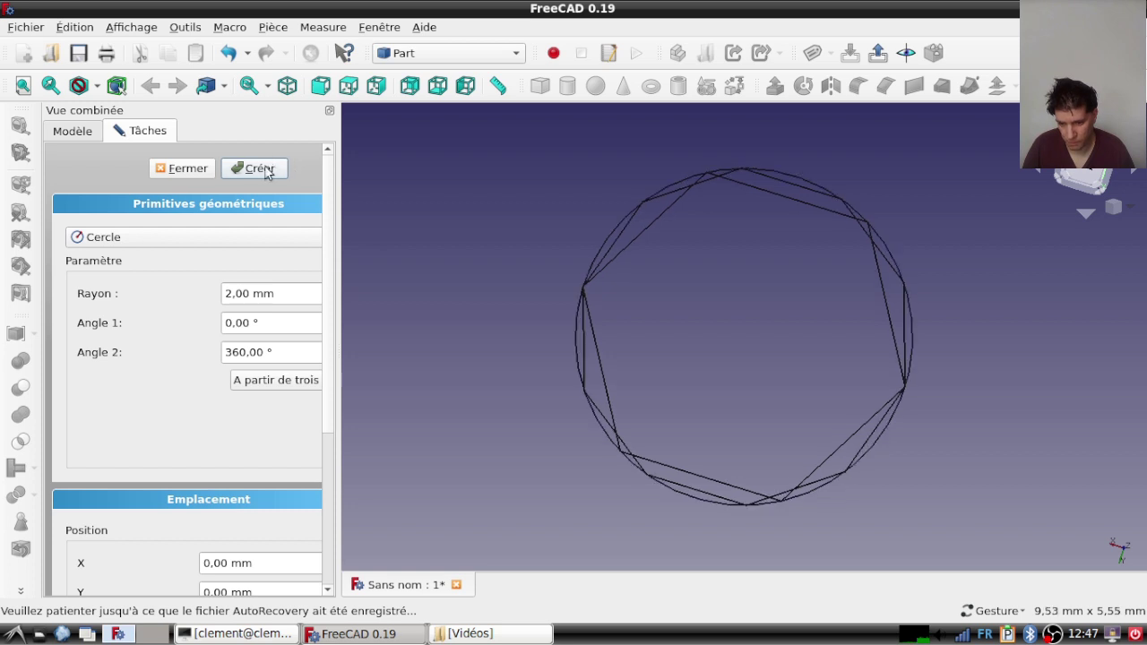
{"action": "left_click", "coordinate": [170, 170]}
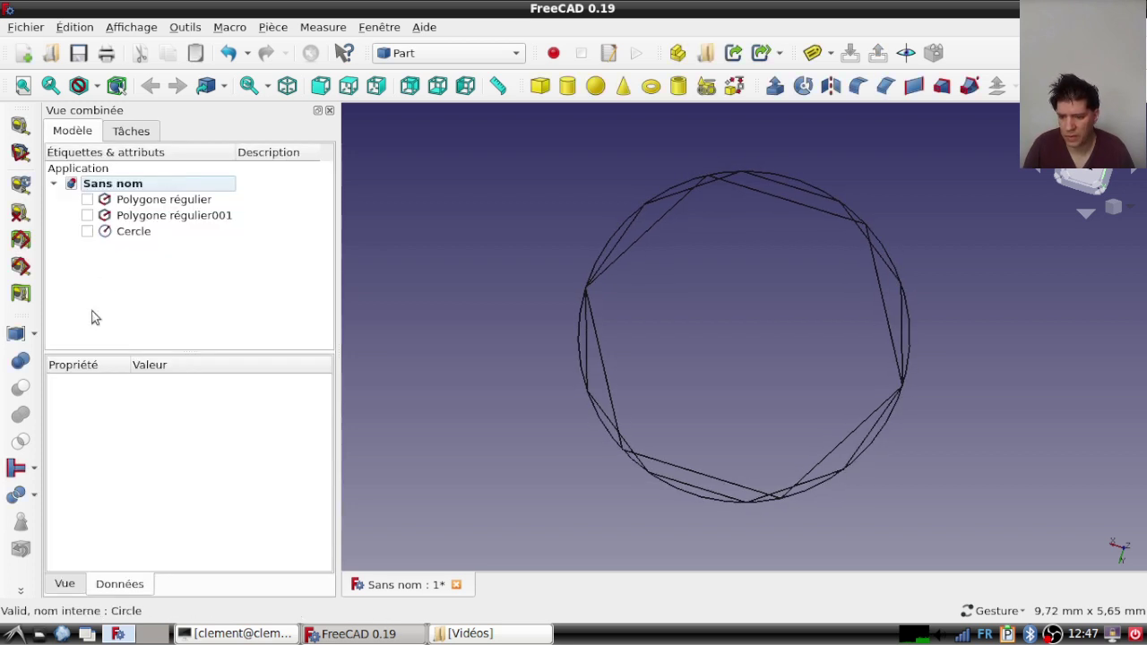
Step: Transform the circle: turn it to 270° about the Y axis, perpendicular to the polygons, and move it about 2 mm in negative Y
{"action": "left_click", "coordinate": [132, 232]}
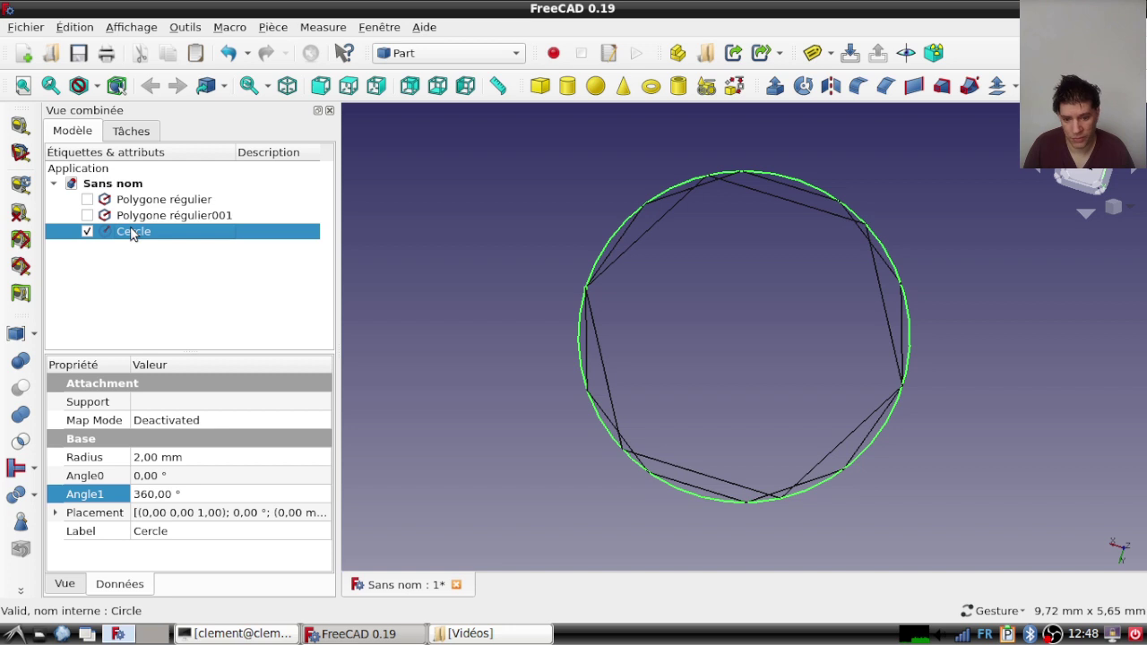
{"action": "right_click", "coordinate": [132, 233]}
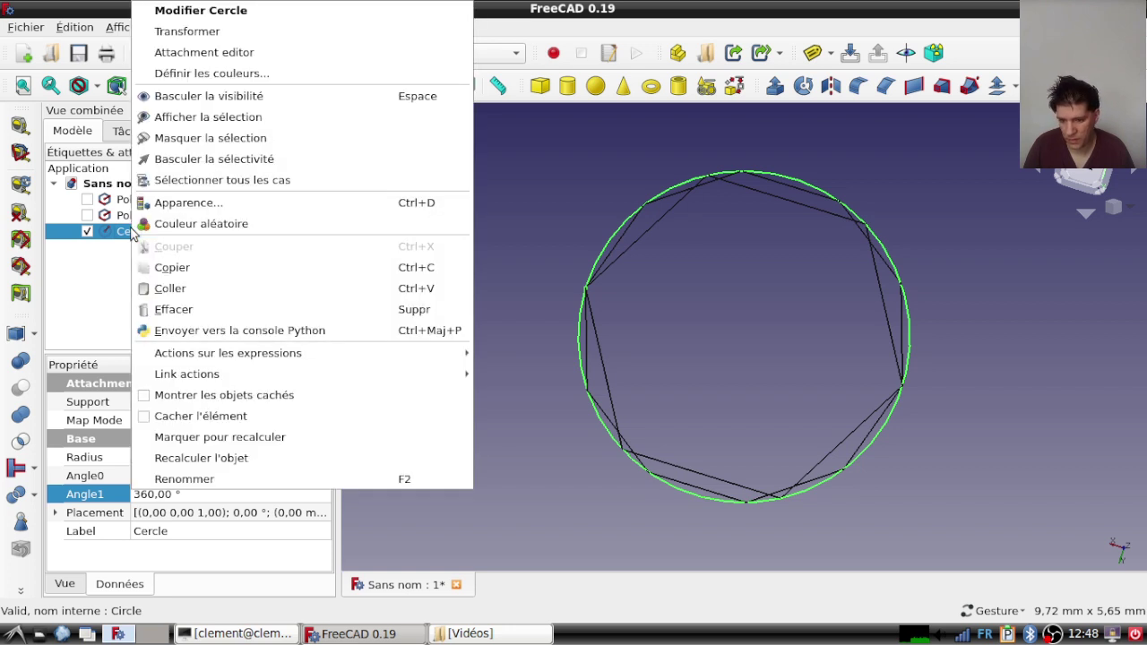
{"action": "left_click", "coordinate": [215, 31]}
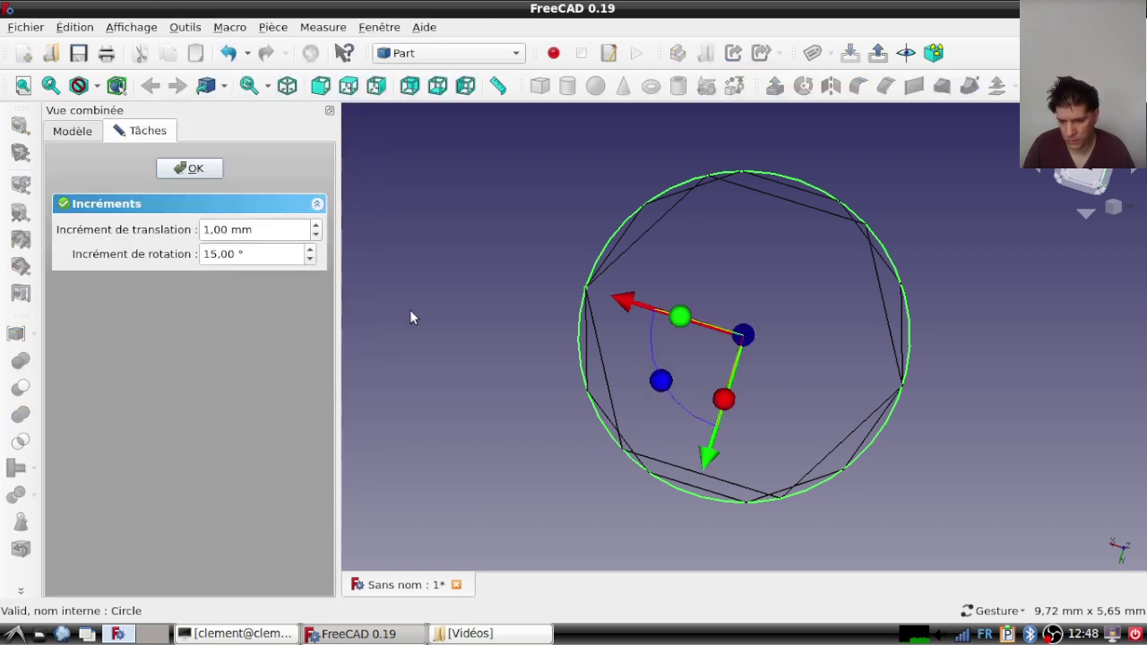
{"action": "left_click_drag", "start_coordinate": [984, 368], "coordinate": [741, 364]}
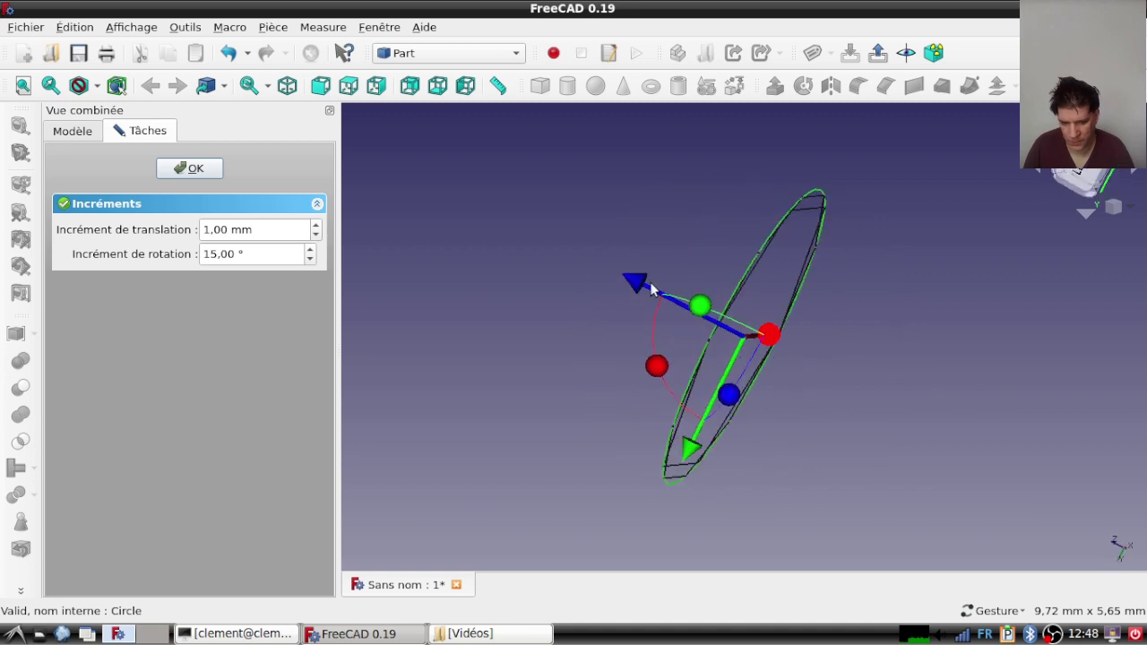
{"action": "left_click_drag", "start_coordinate": [605, 329], "coordinate": [832, 283]}
{"action": "left_click_drag", "start_coordinate": [660, 298], "coordinate": [781, 302]}
{"action": "left_click_drag", "start_coordinate": [658, 443], "coordinate": [680, 335]}
{"action": "left_click", "coordinate": [193, 172]}
Step: Try to sweep both overlapping polygons along the circle with the solid and Frenet options enabled
{"action": "left_click_drag", "start_coordinate": [819, 346], "coordinate": [759, 269]}
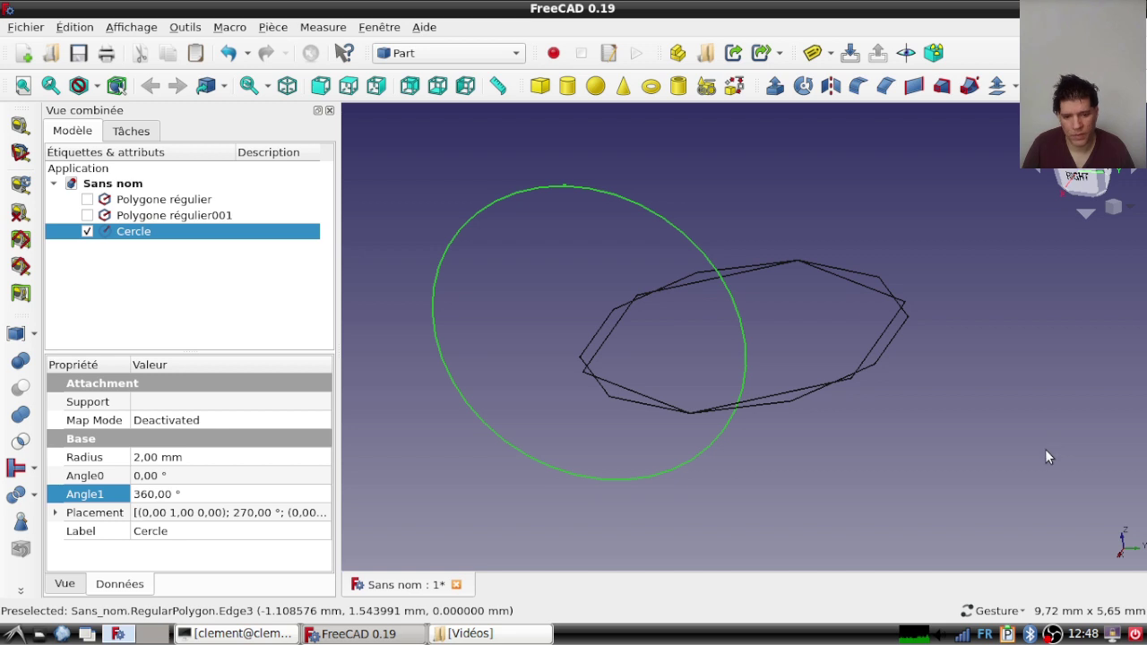
{"action": "left_click", "coordinate": [969, 85]}
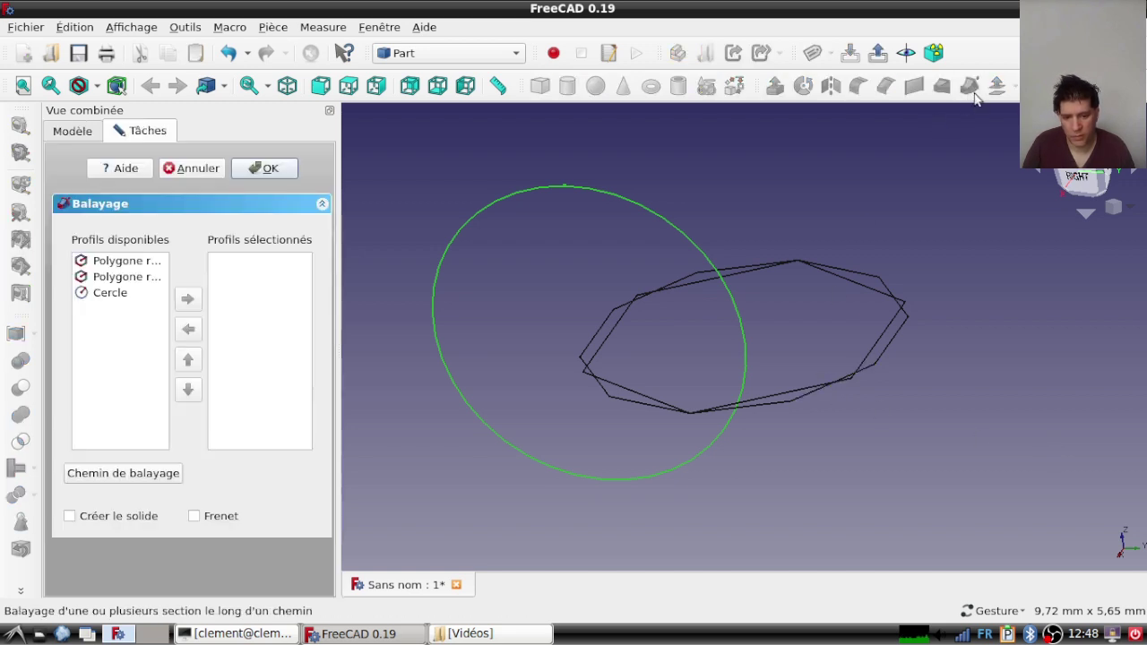
{"action": "left_click", "coordinate": [113, 265]}
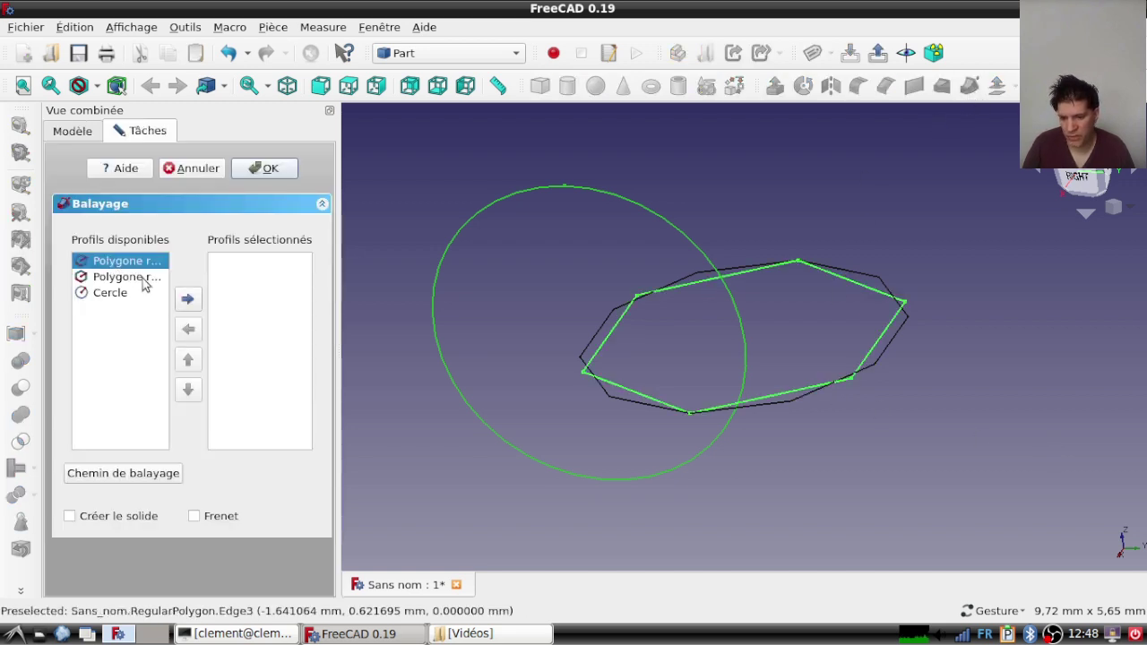
{"action": "left_click", "coordinate": [185, 300]}
{"action": "left_click", "coordinate": [137, 265]}
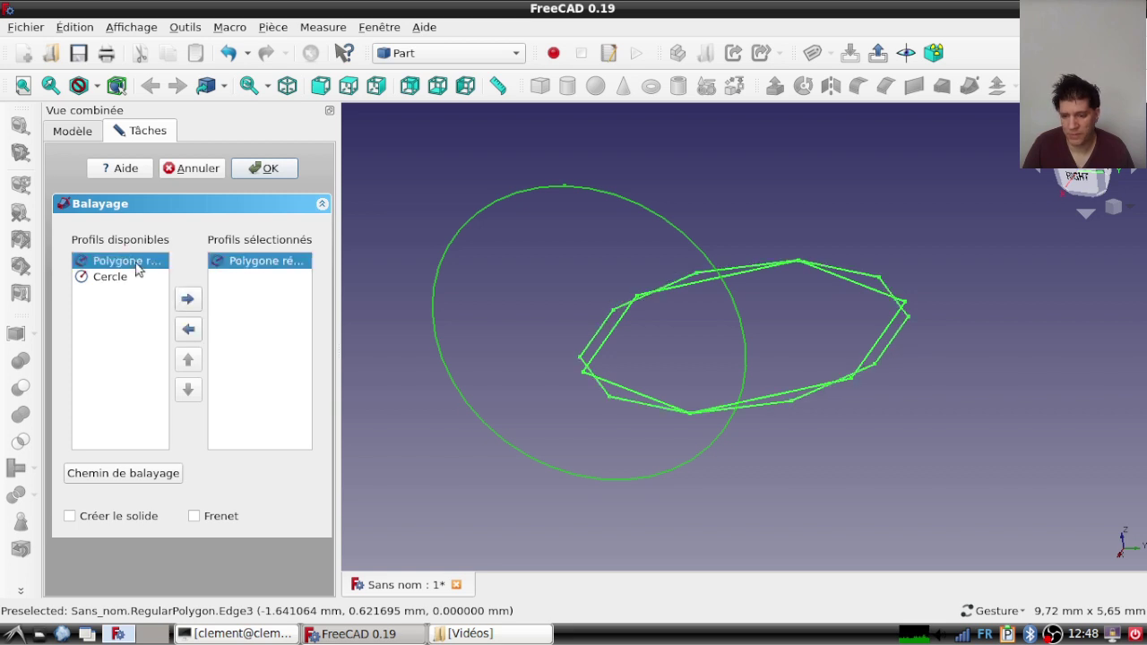
{"action": "left_click", "coordinate": [187, 300]}
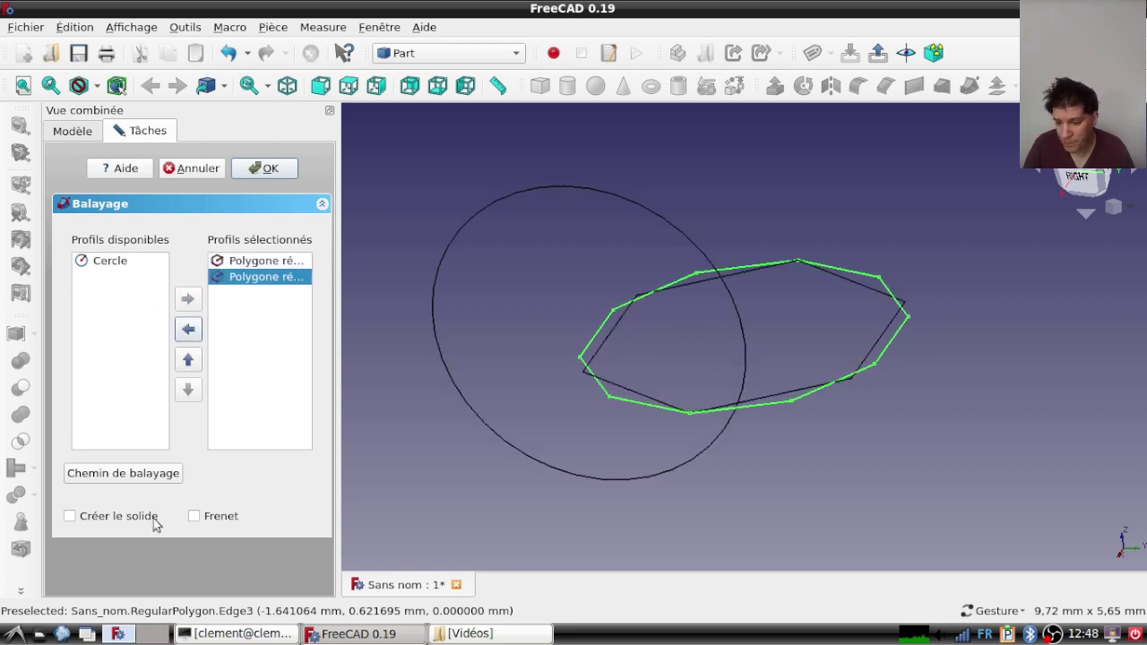
{"action": "left_click", "coordinate": [107, 516]}
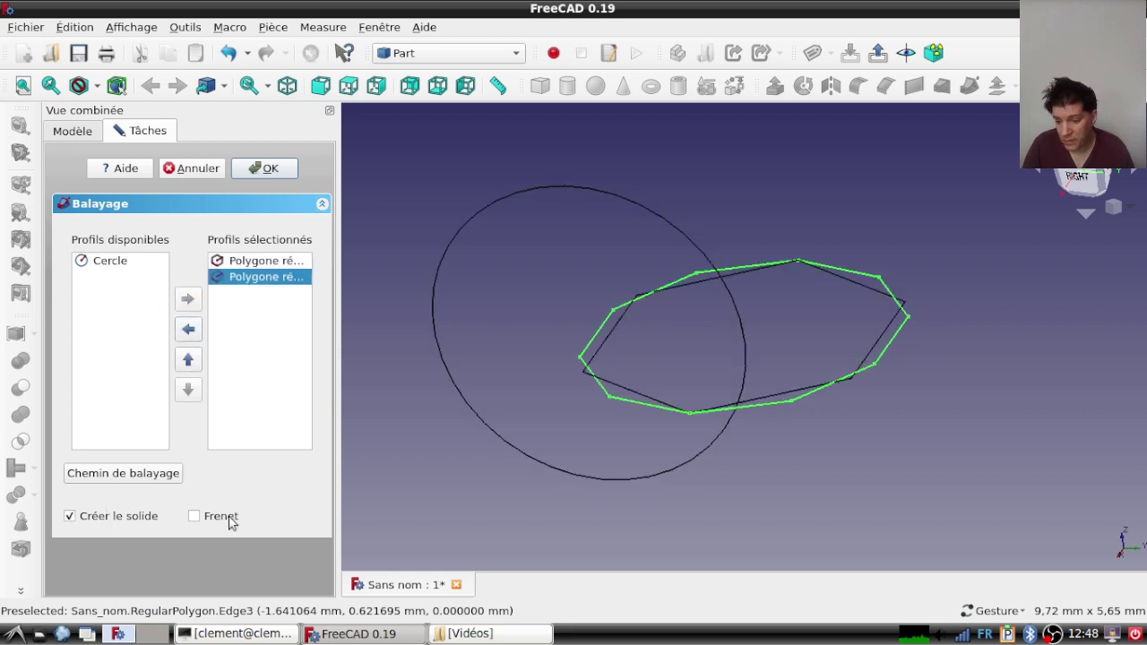
{"action": "left_click", "coordinate": [151, 476]}
{"action": "left_click", "coordinate": [473, 423]}
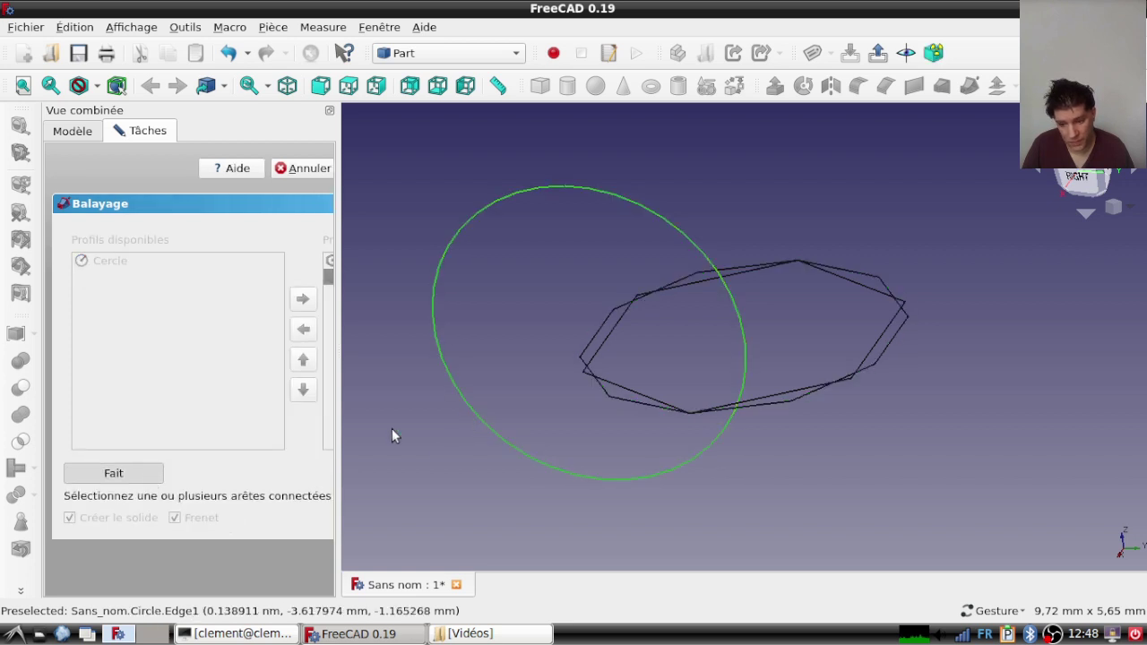
{"action": "left_click", "coordinate": [133, 473]}
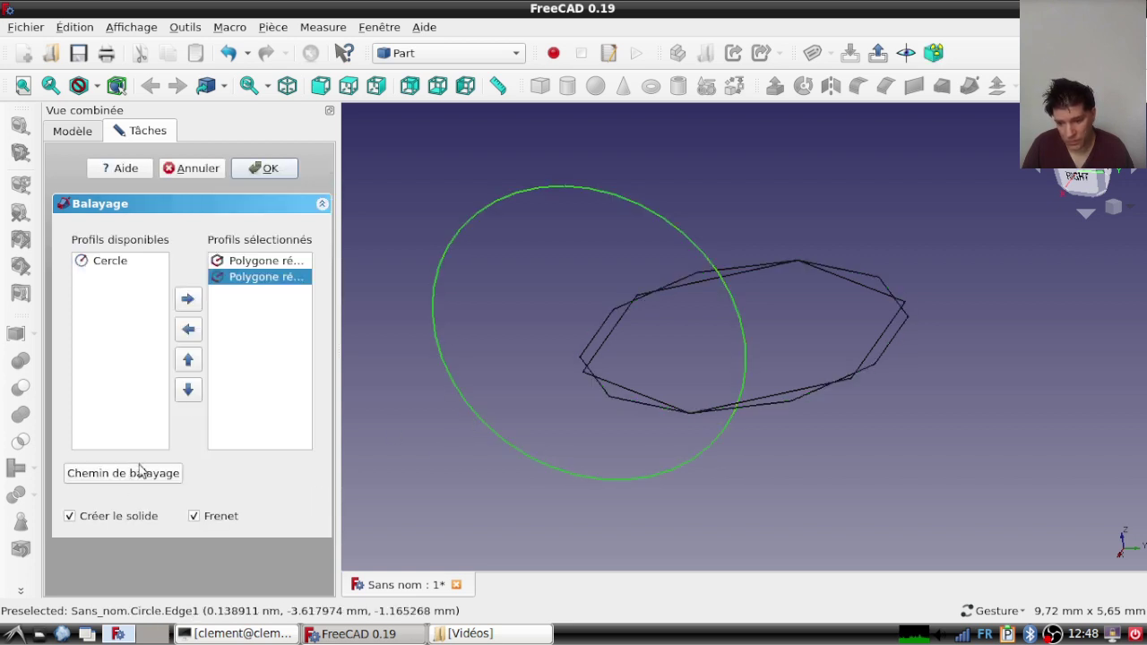
{"action": "left_click", "coordinate": [263, 170]}
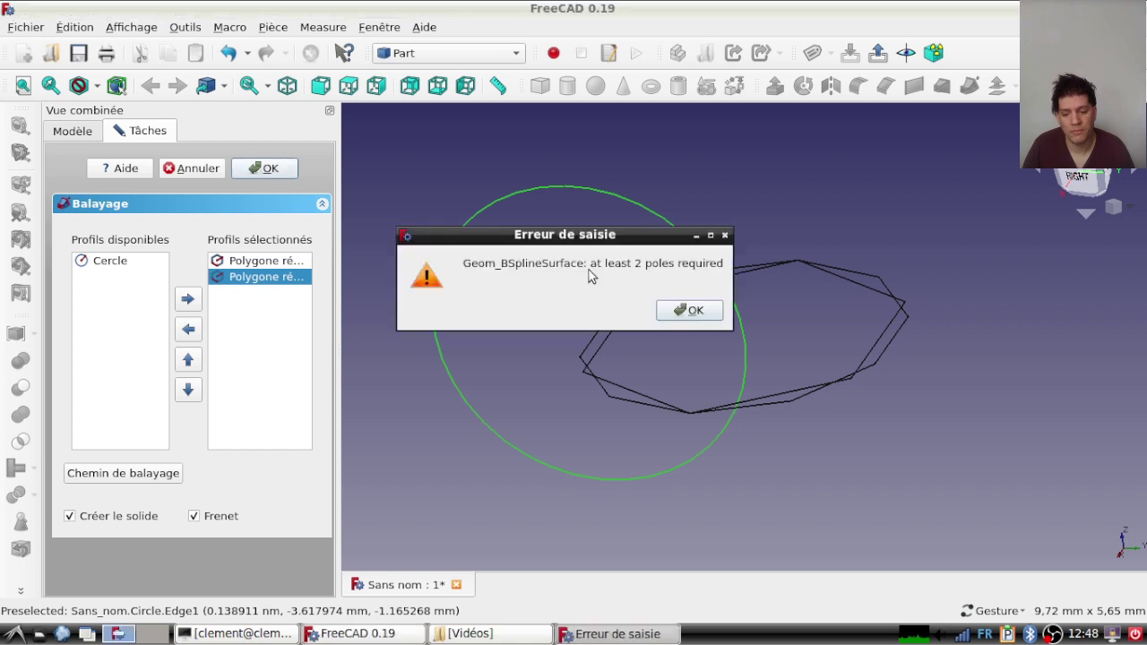
{"action": "left_click", "coordinate": [687, 310]}
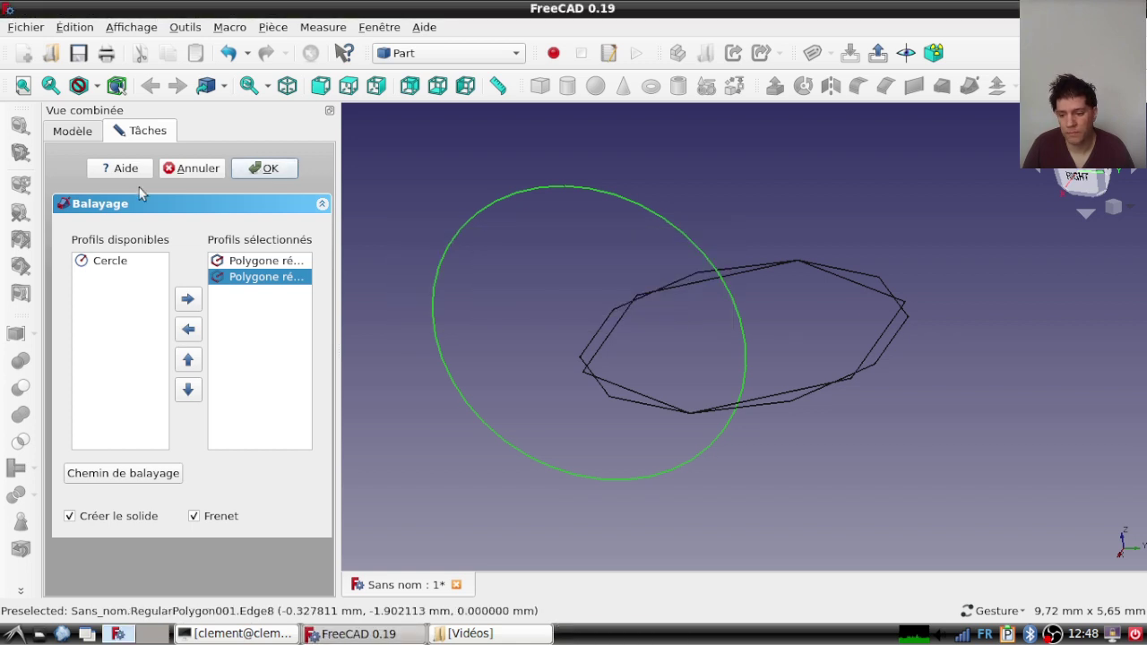
{"action": "left_click", "coordinate": [196, 170]}
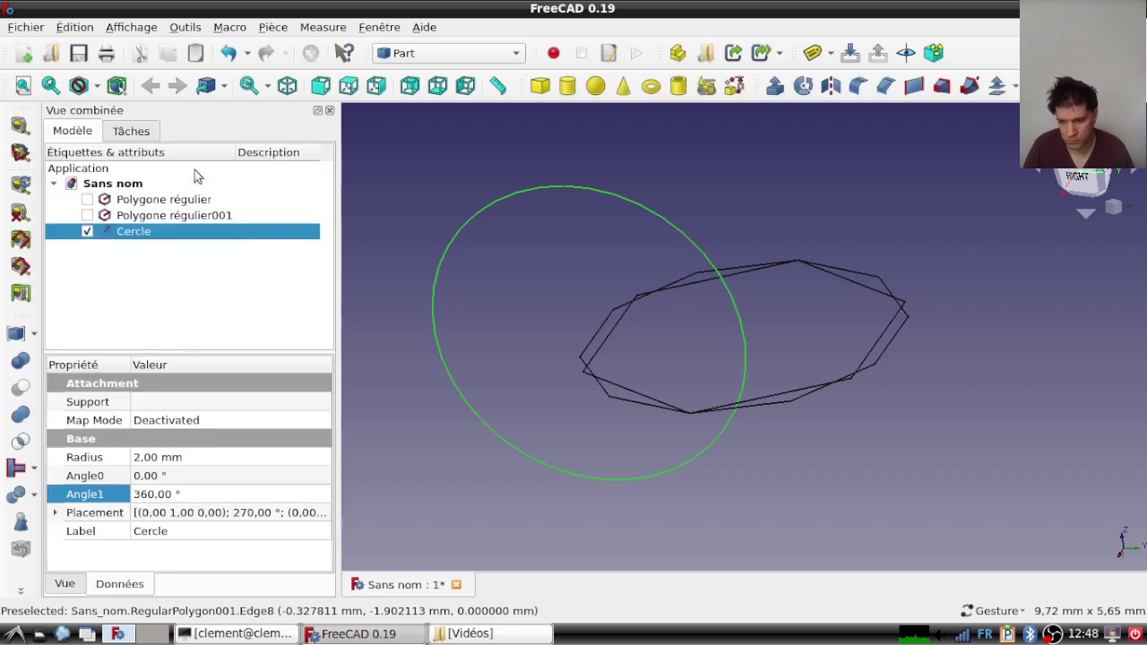
Step: Transform the 10-sided polygon by moving it -4 mm along the Y axis, to the opposite side of the circle
{"action": "left_click", "coordinate": [166, 221]}
{"action": "right_click", "coordinate": [166, 224]}
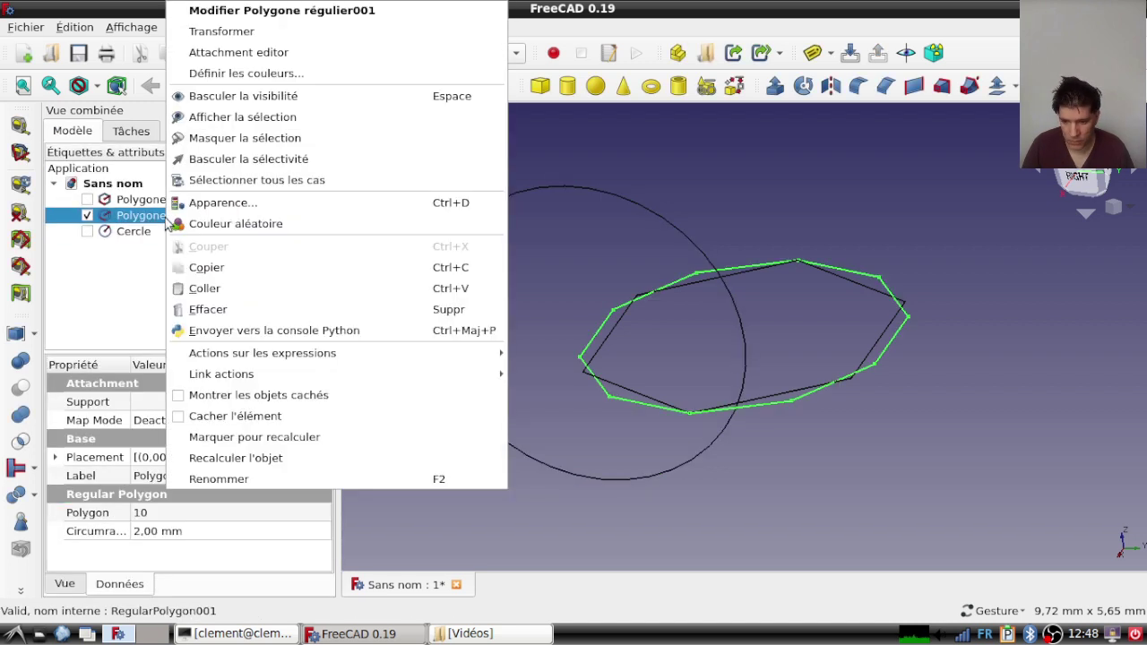
{"action": "left_click", "coordinate": [269, 32]}
{"action": "left_click_drag", "start_coordinate": [862, 341], "coordinate": [520, 325]}
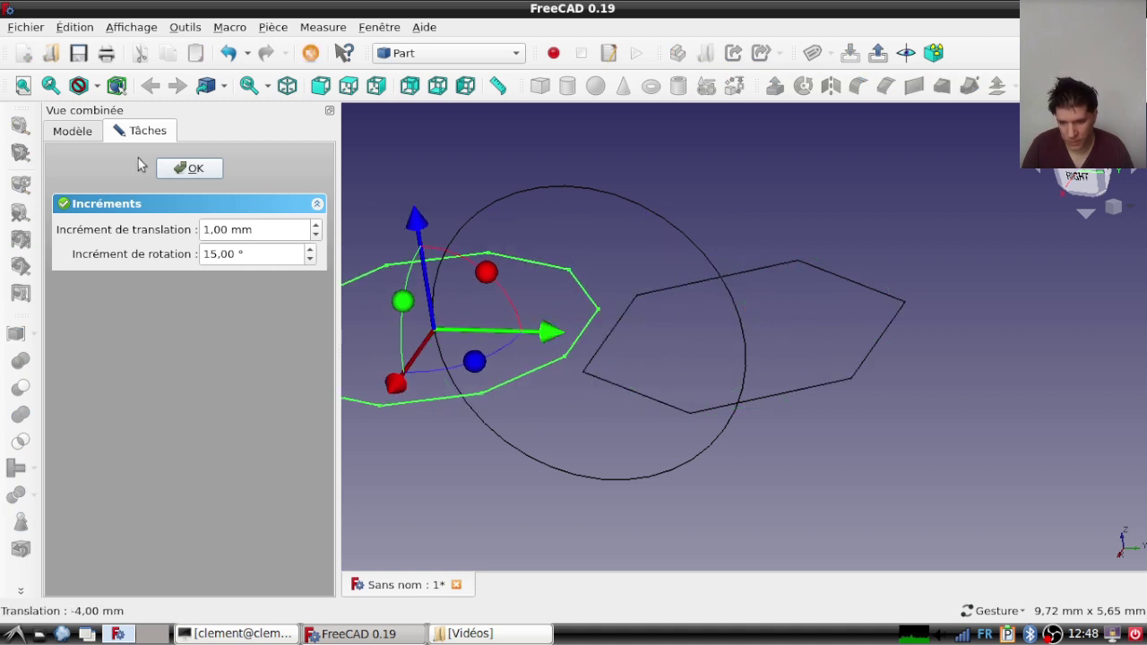
{"action": "left_click", "coordinate": [189, 169]}
Step: Sweep the 6-sided and 10-sided polygons along the circle as a solid with the Frenet option enabled
{"action": "left_click_drag", "start_coordinate": [427, 211], "coordinate": [350, 215]}
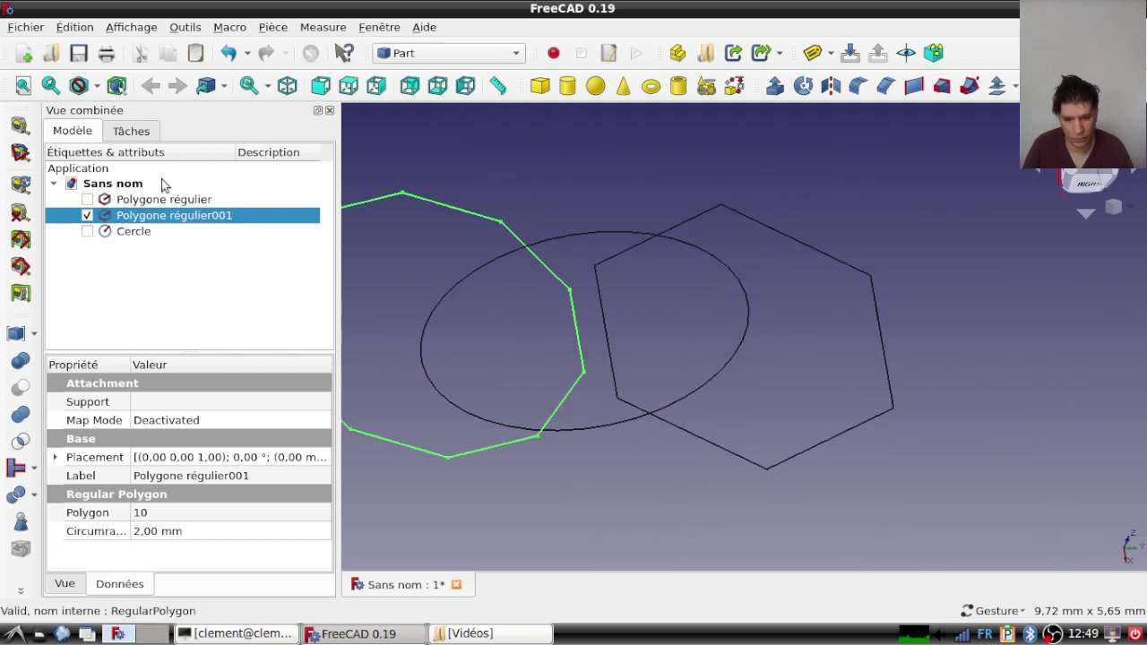
{"action": "left_click", "coordinate": [970, 86]}
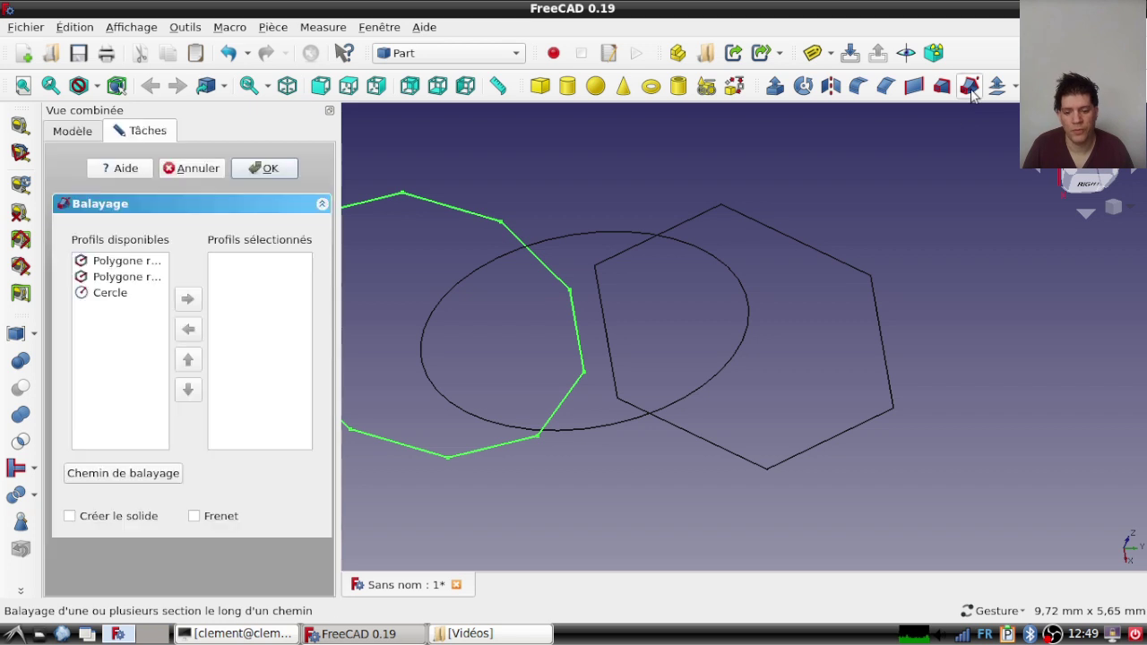
{"action": "left_click", "coordinate": [130, 263]}
{"action": "left_click", "coordinate": [189, 300]}
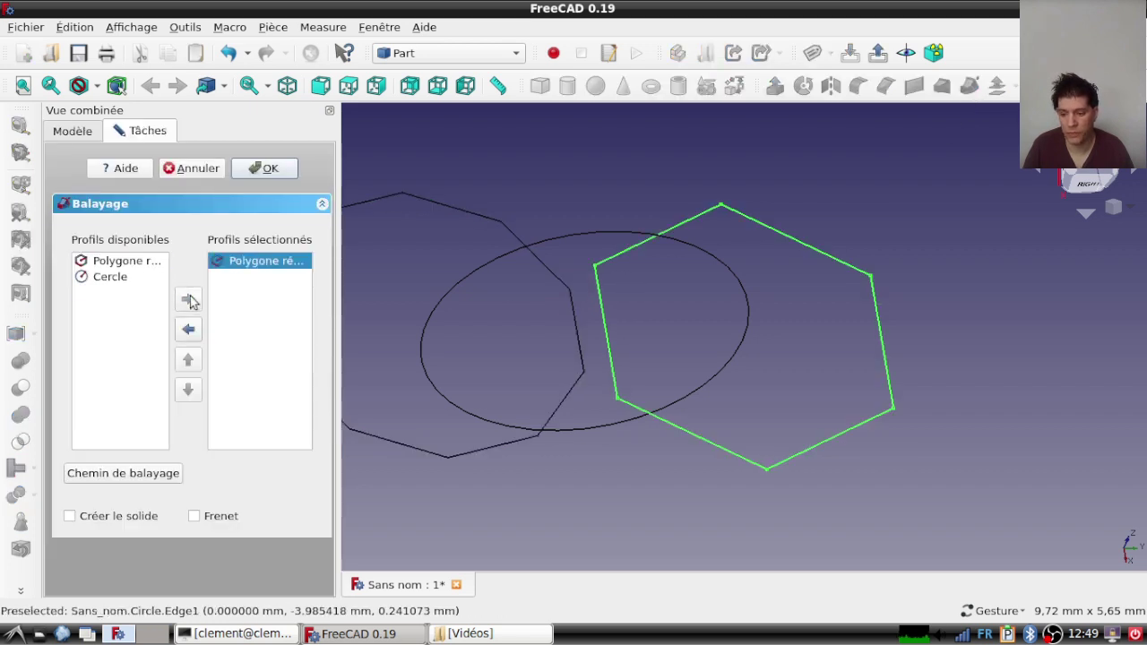
{"action": "left_click", "coordinate": [141, 266]}
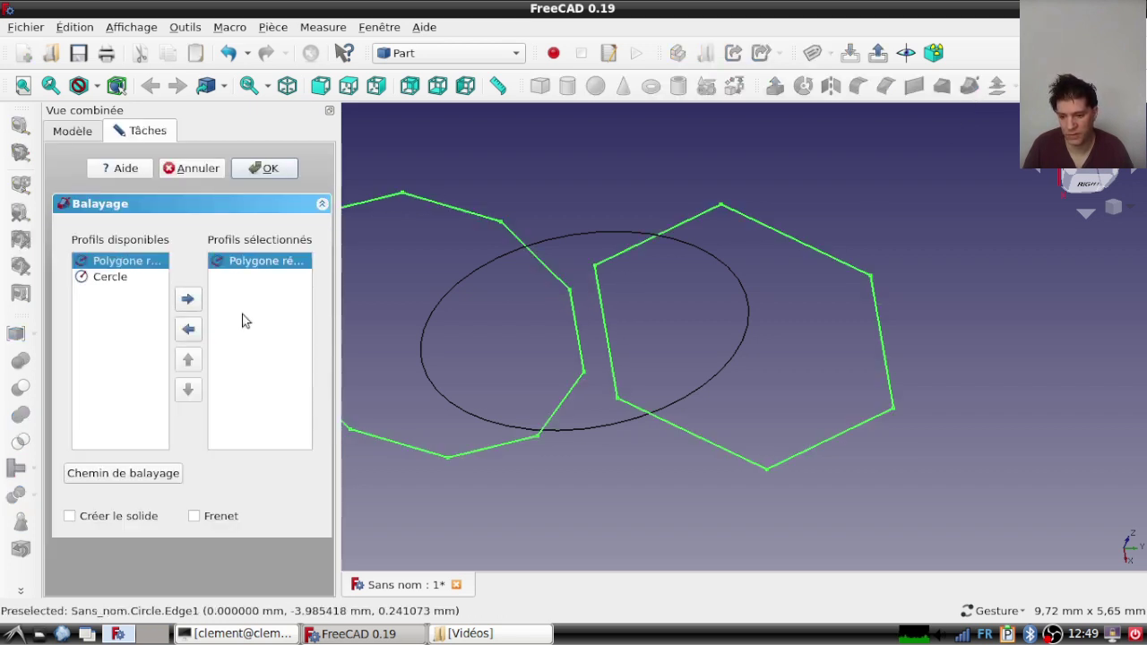
{"action": "left_click", "coordinate": [190, 301]}
{"action": "left_click", "coordinate": [120, 517]}
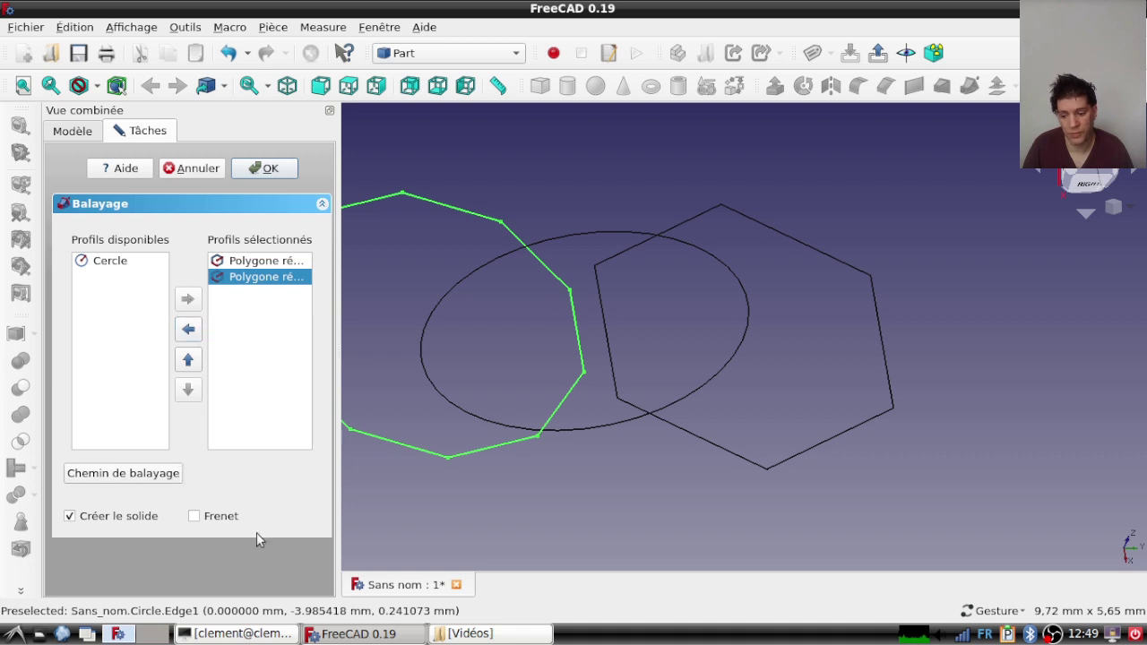
{"action": "left_click", "coordinate": [124, 473]}
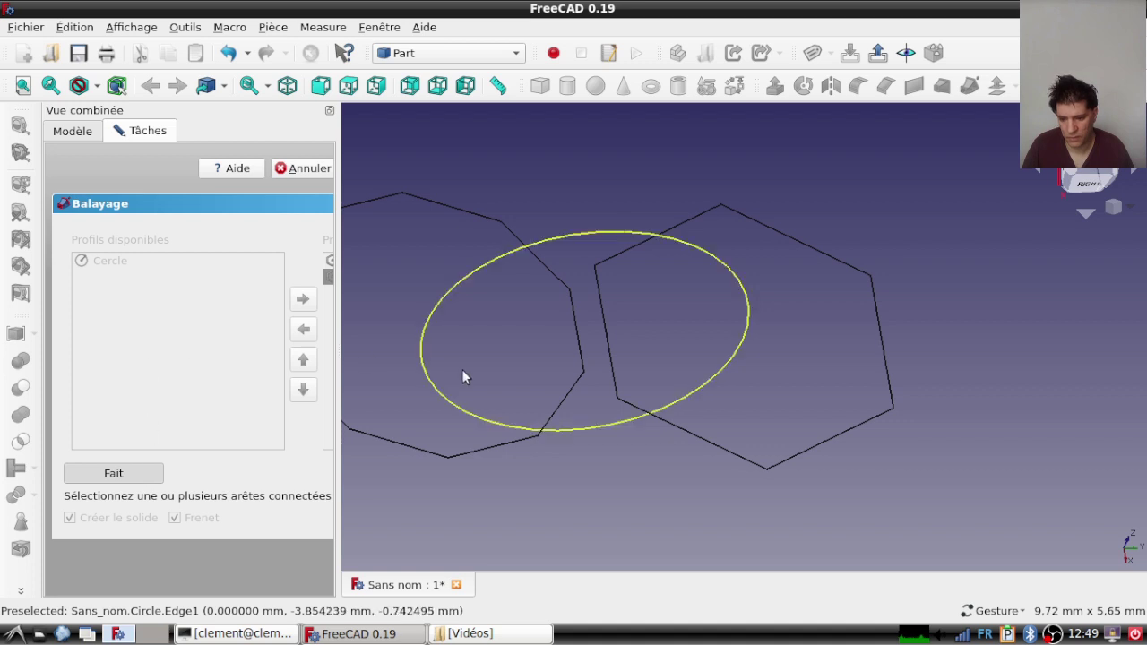
{"action": "left_click", "coordinate": [586, 429]}
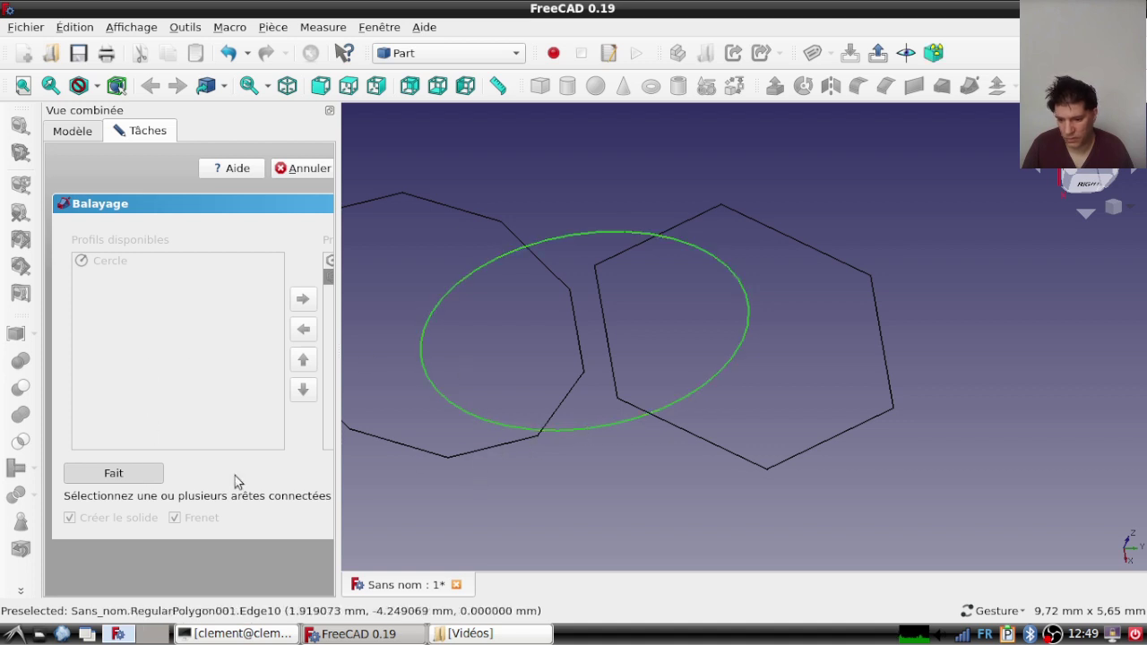
{"action": "left_click", "coordinate": [124, 479]}
{"action": "left_click", "coordinate": [272, 168]}
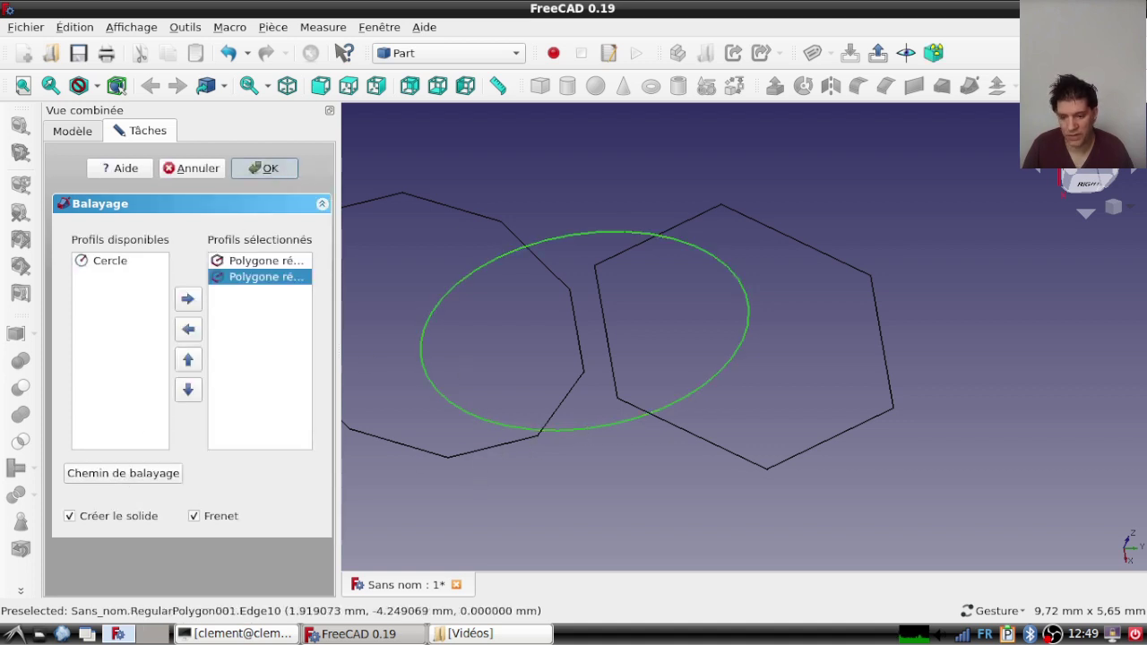
{"action": "scroll", "coordinate": [861, 345], "scroll_direction": "down", "scroll_amount": 4}
{"action": "left_click_drag", "start_coordinate": [528, 338], "coordinate": [470, 296]}
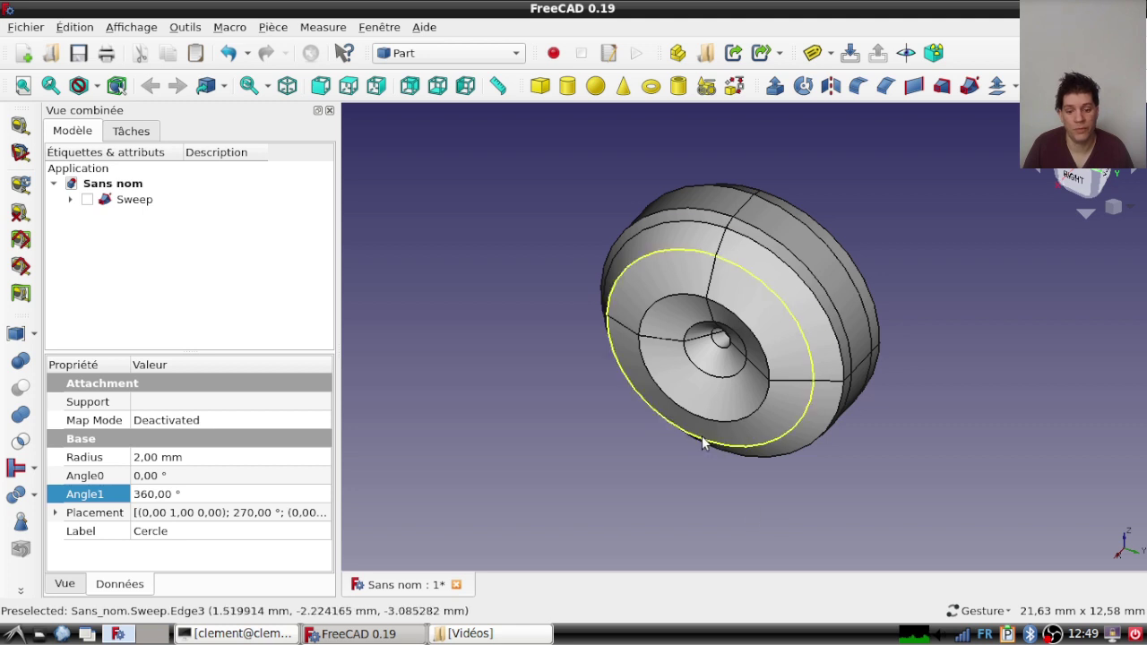
Step: Set the end angle (Angle1) of the sweep's circle path to 260° to open it into an arc
{"action": "scroll", "coordinate": [705, 440], "scroll_direction": "up", "scroll_amount": 3}
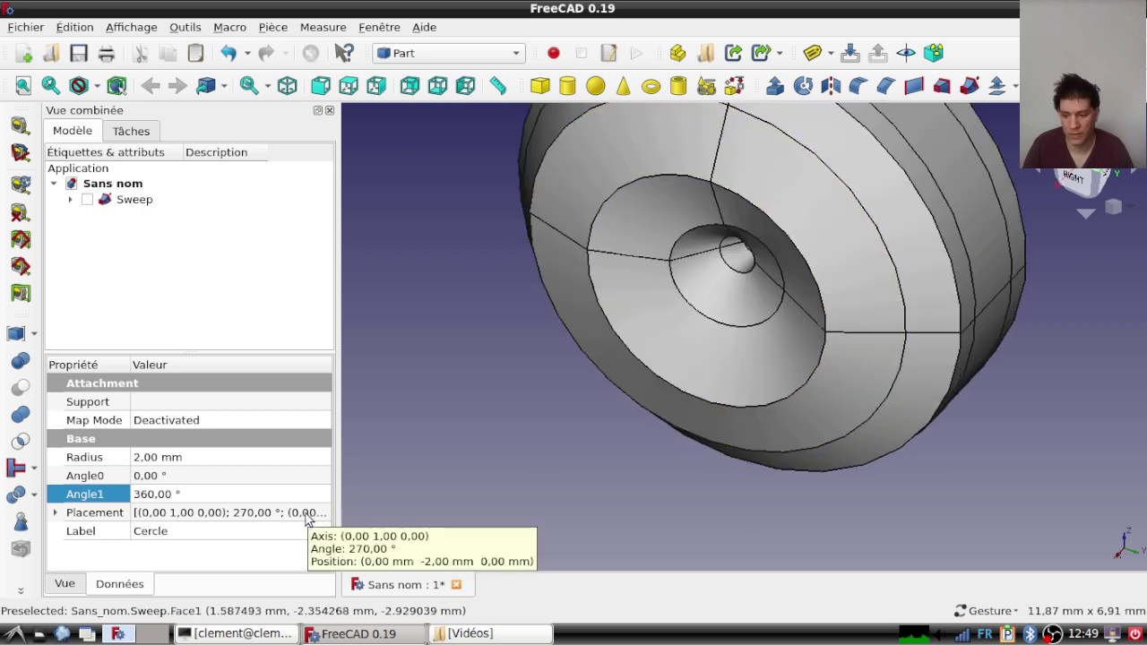
{"action": "left_click", "coordinate": [70, 201]}
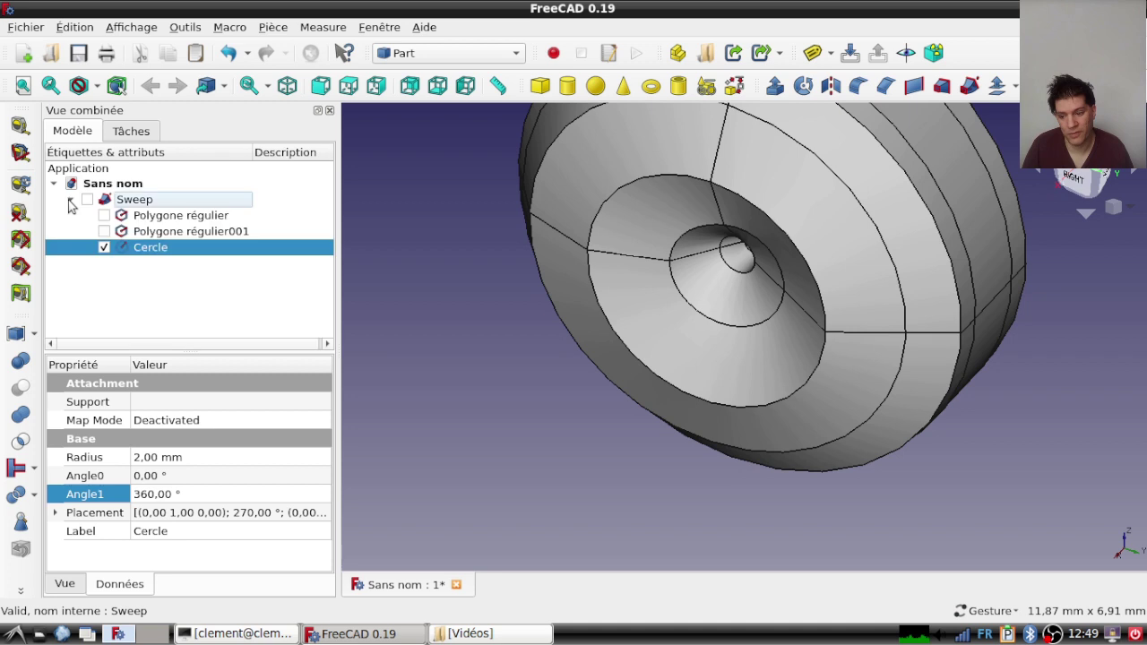
{"action": "left_click", "coordinate": [162, 495]}
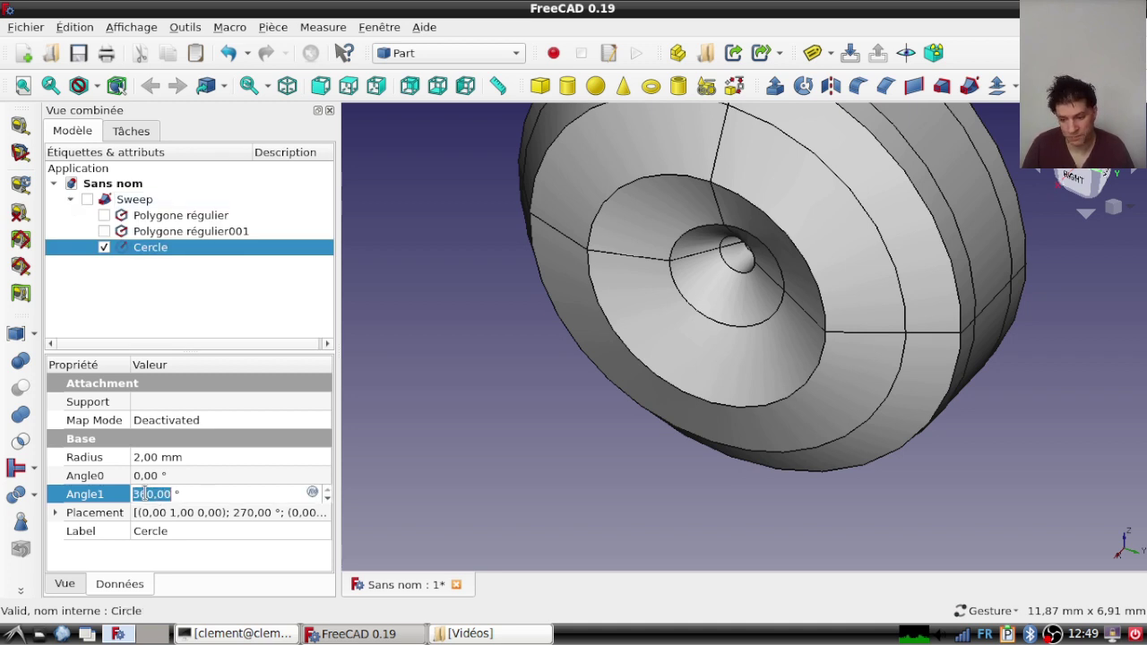
{"action": "key", "text": "Delete"}
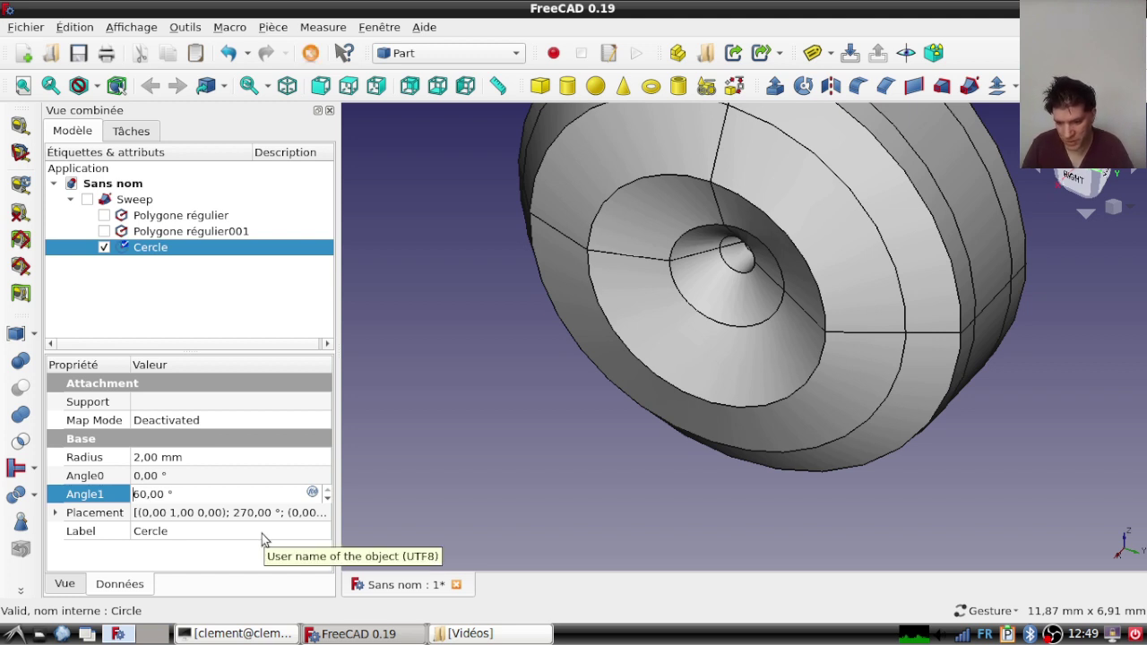
{"action": "type", "text": "2"}
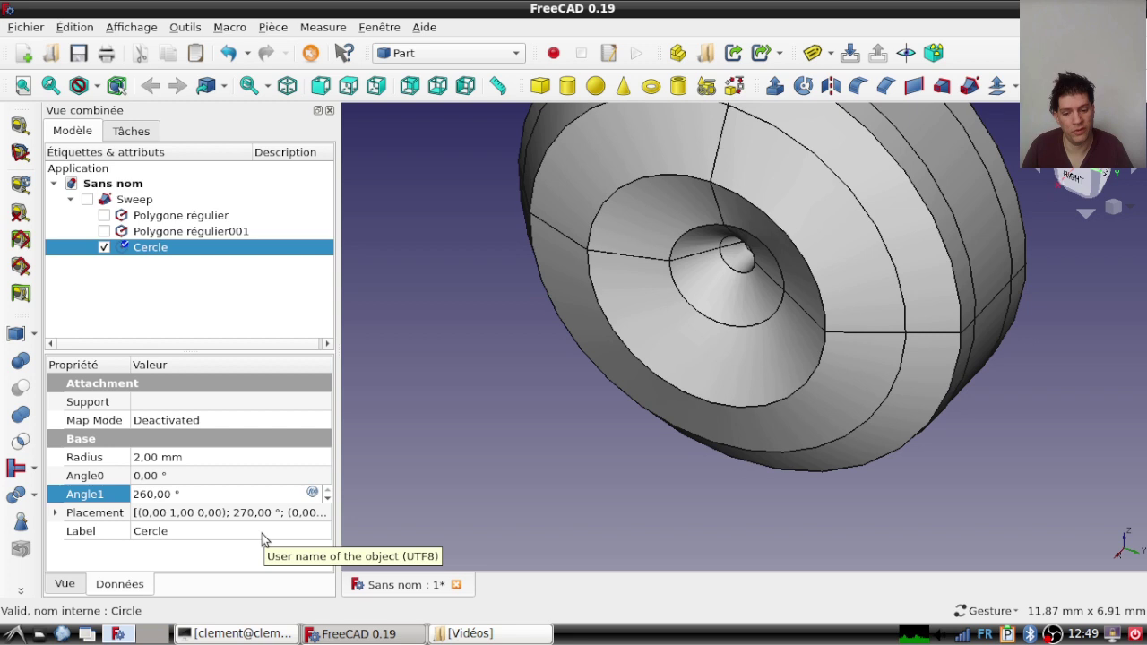
{"action": "key", "text": "Return"}
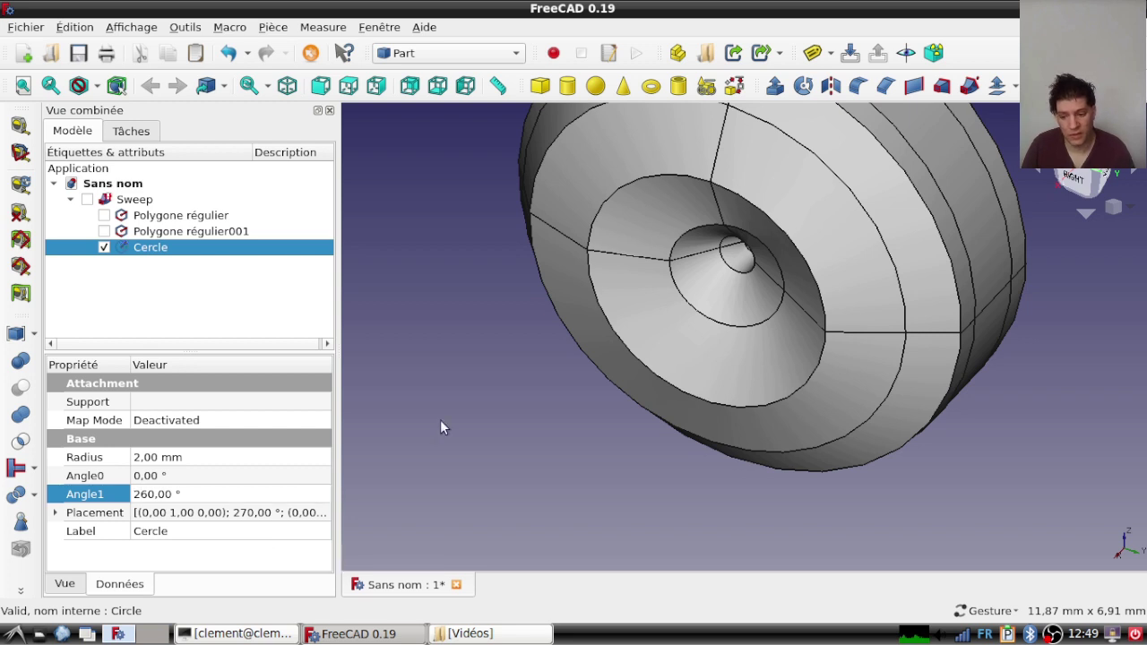
{"action": "left_click", "coordinate": [441, 419]}
Step: Delete the existing sweep, keeping its two polygons and the arc path
{"action": "double_click", "coordinate": [112, 201]}
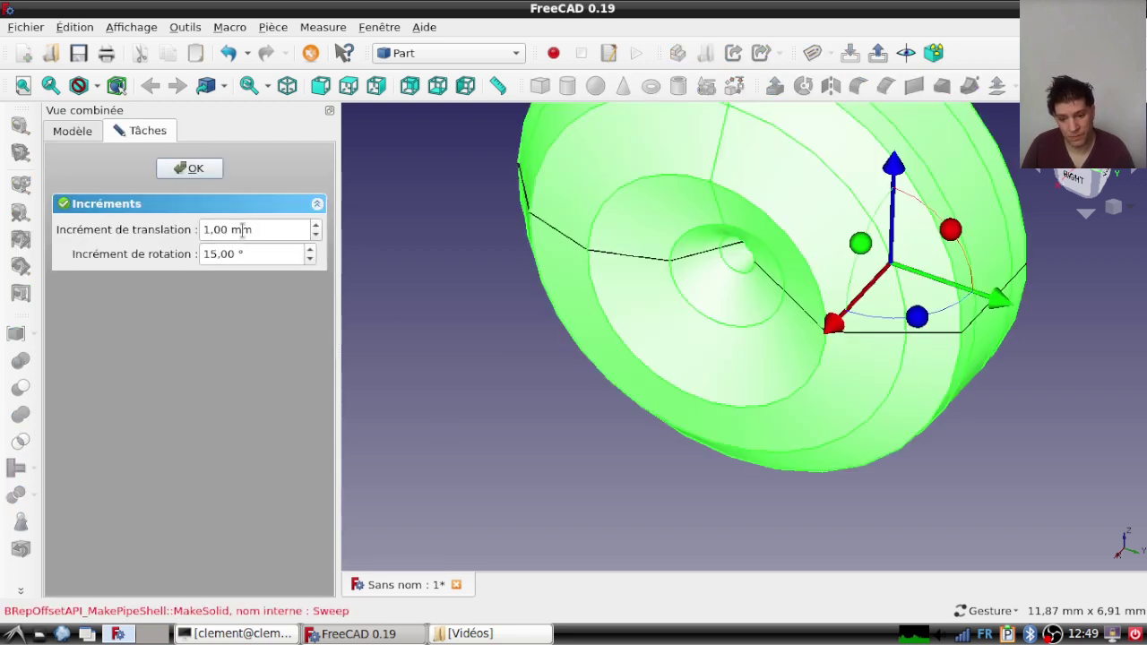
{"action": "left_click", "coordinate": [194, 169]}
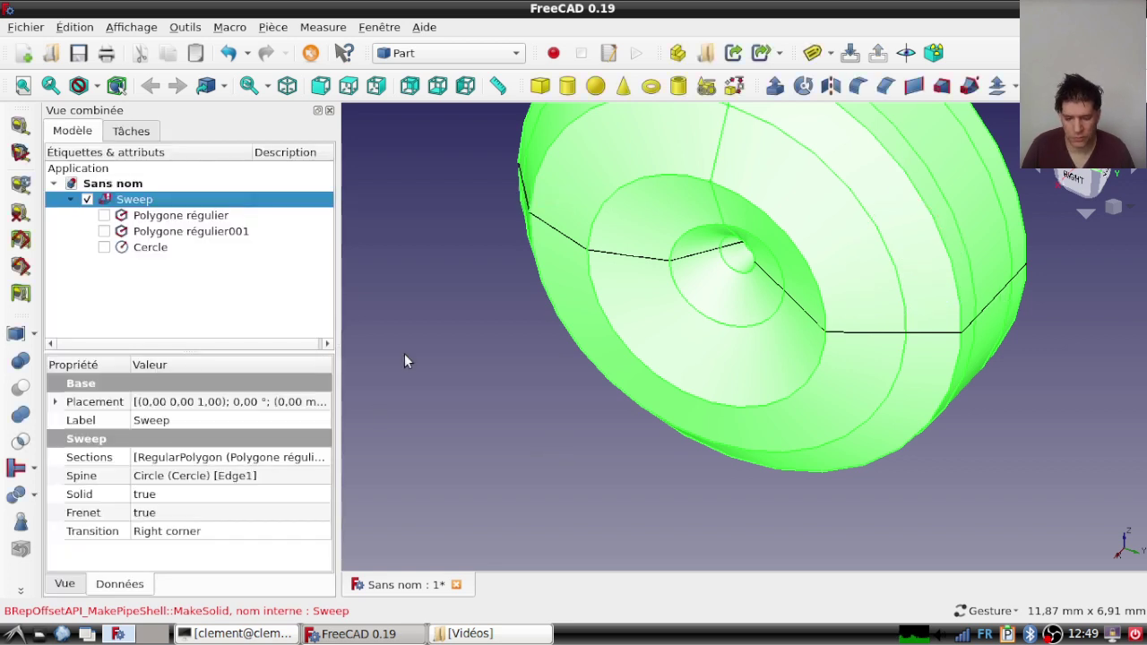
{"action": "left_click_drag", "start_coordinate": [461, 296], "coordinate": [530, 353]}
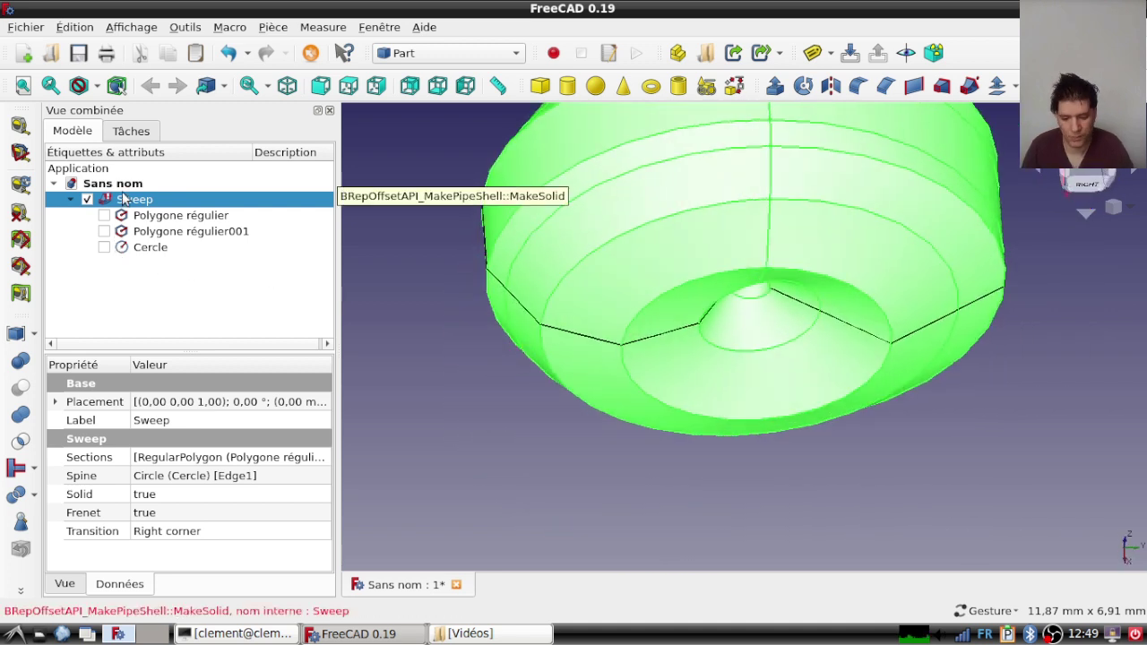
{"action": "key", "text": "Delete"}
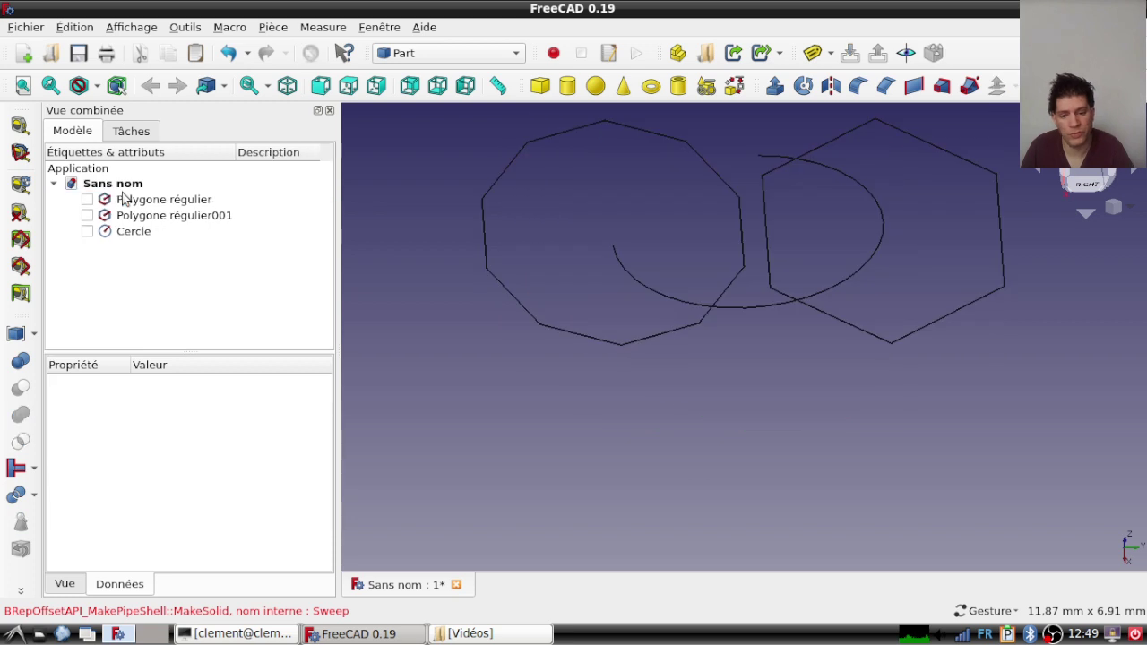
Step: Try to sweep both polygons along the open arc with the solid and Frenet options enabled
{"action": "left_click", "coordinate": [969, 85]}
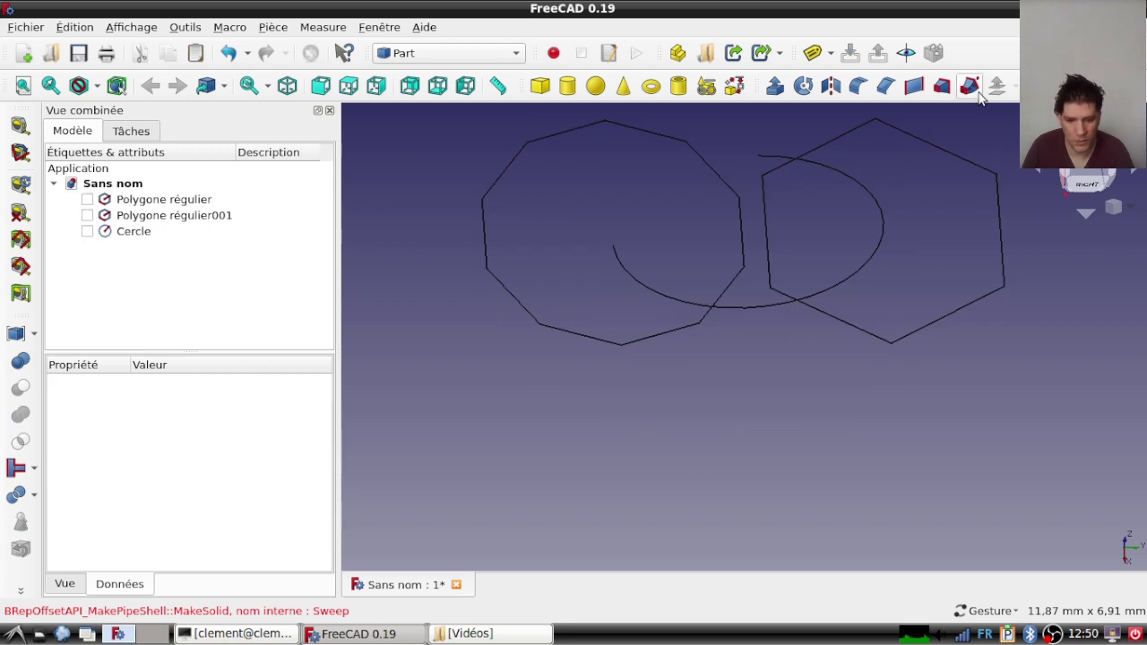
{"action": "left_click", "coordinate": [117, 260]}
{"action": "left_click", "coordinate": [188, 299]}
{"action": "left_click", "coordinate": [144, 260]}
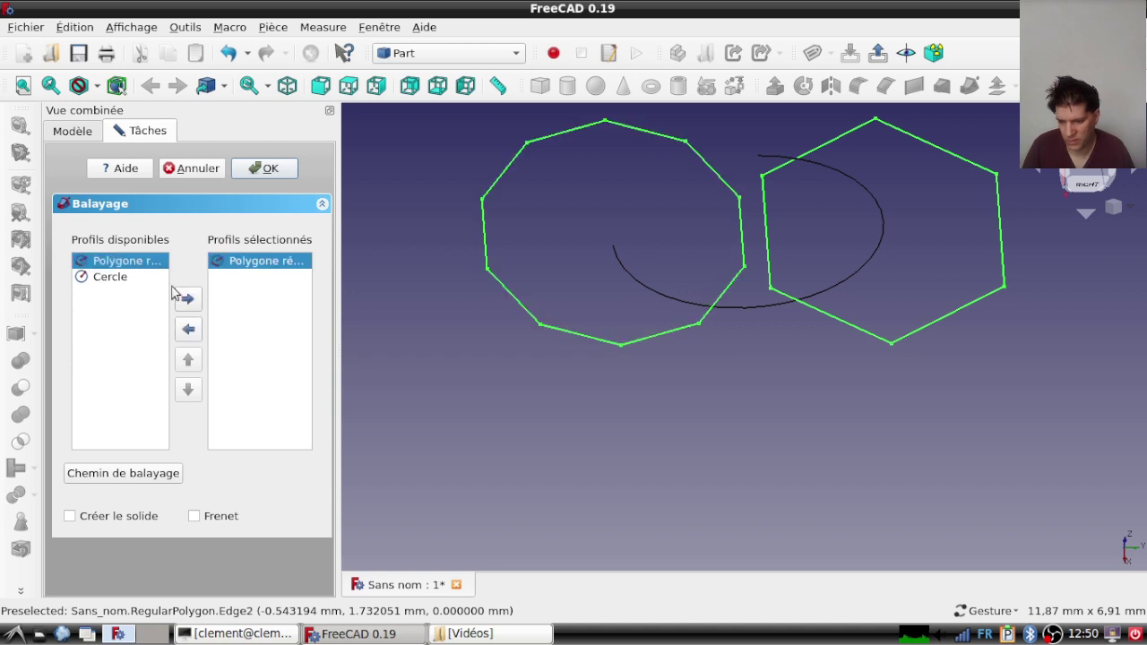
{"action": "left_click", "coordinate": [186, 298]}
{"action": "left_click", "coordinate": [95, 516]}
{"action": "left_click", "coordinate": [201, 515]}
{"action": "left_click", "coordinate": [167, 473]}
{"action": "left_click", "coordinate": [767, 313]}
{"action": "left_click", "coordinate": [143, 475]}
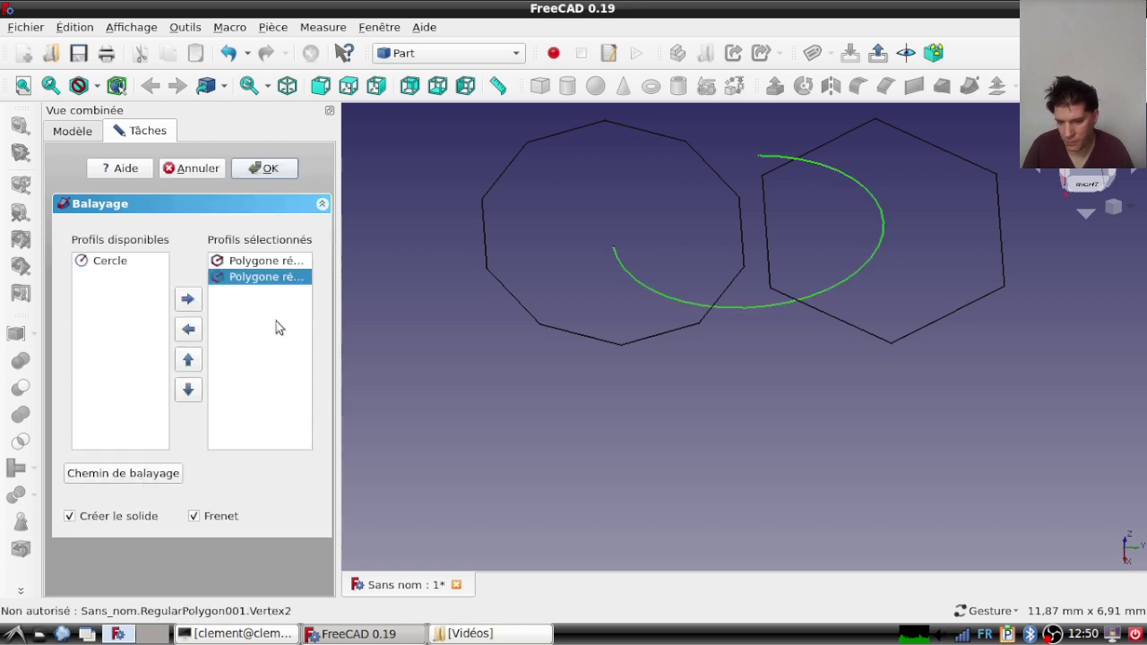
{"action": "left_click", "coordinate": [260, 168]}
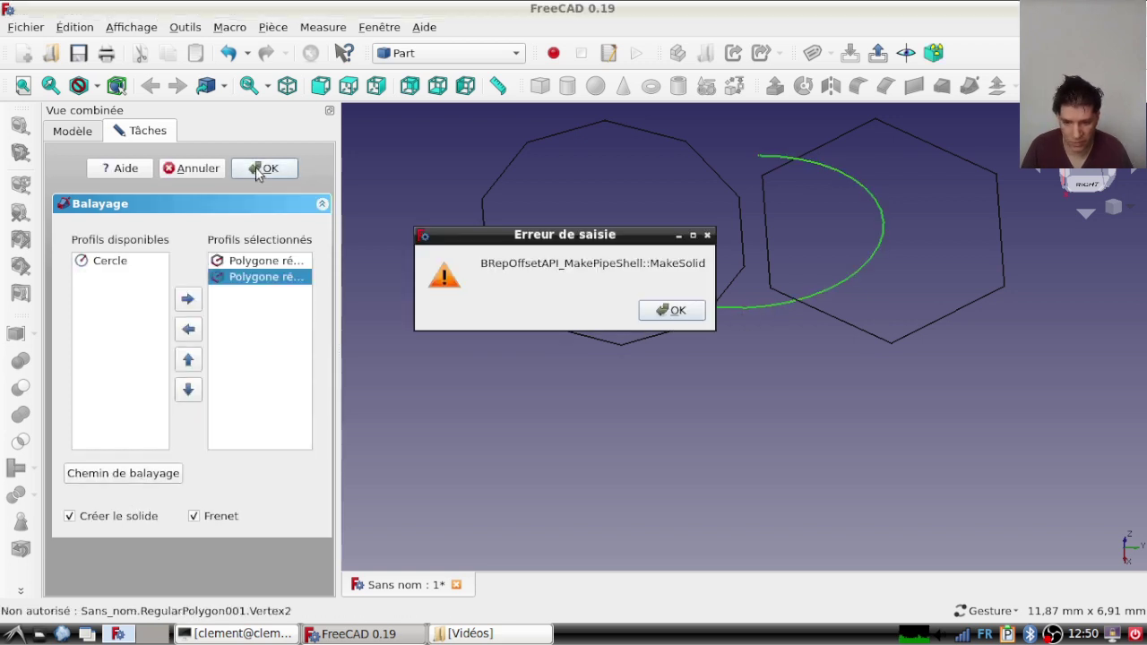
{"action": "left_click", "coordinate": [697, 314]}
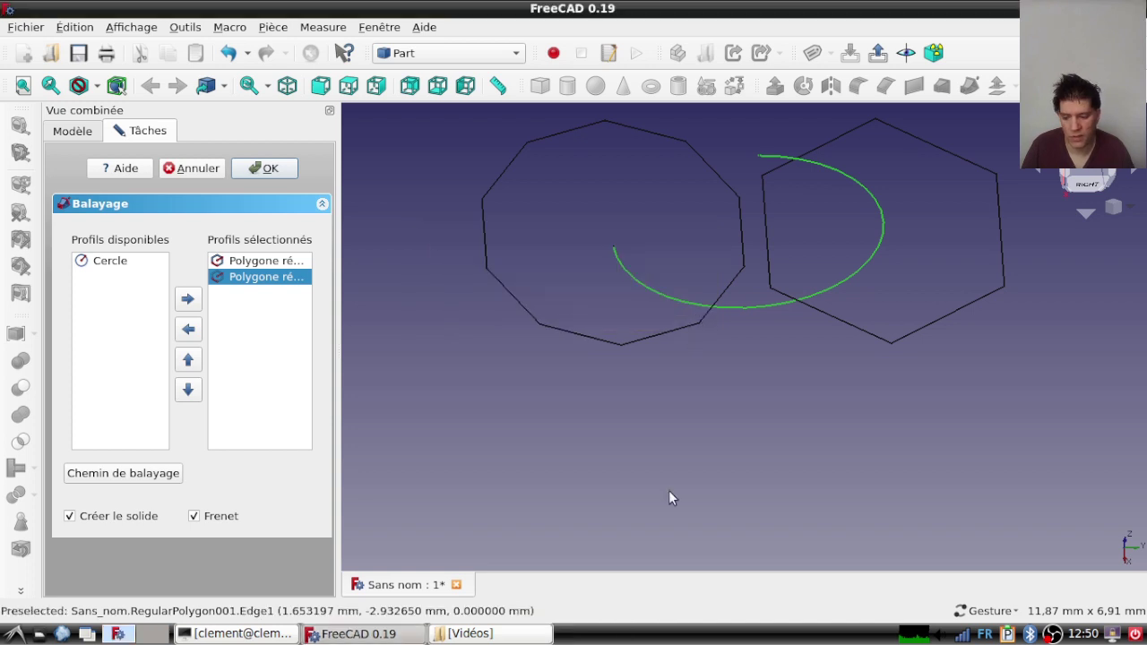
Step: Transform the arc path by rotating it 22.5° in its own plane, about its local Z axis
{"action": "left_click_drag", "start_coordinate": [671, 481], "coordinate": [746, 377]}
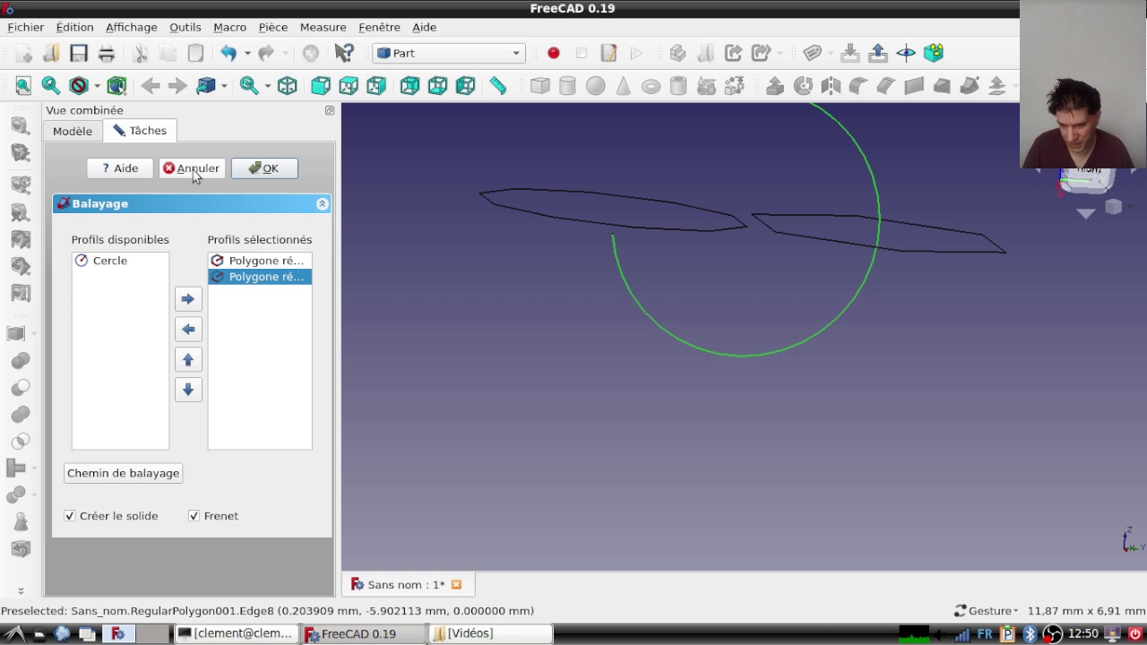
{"action": "left_click", "coordinate": [71, 131]}
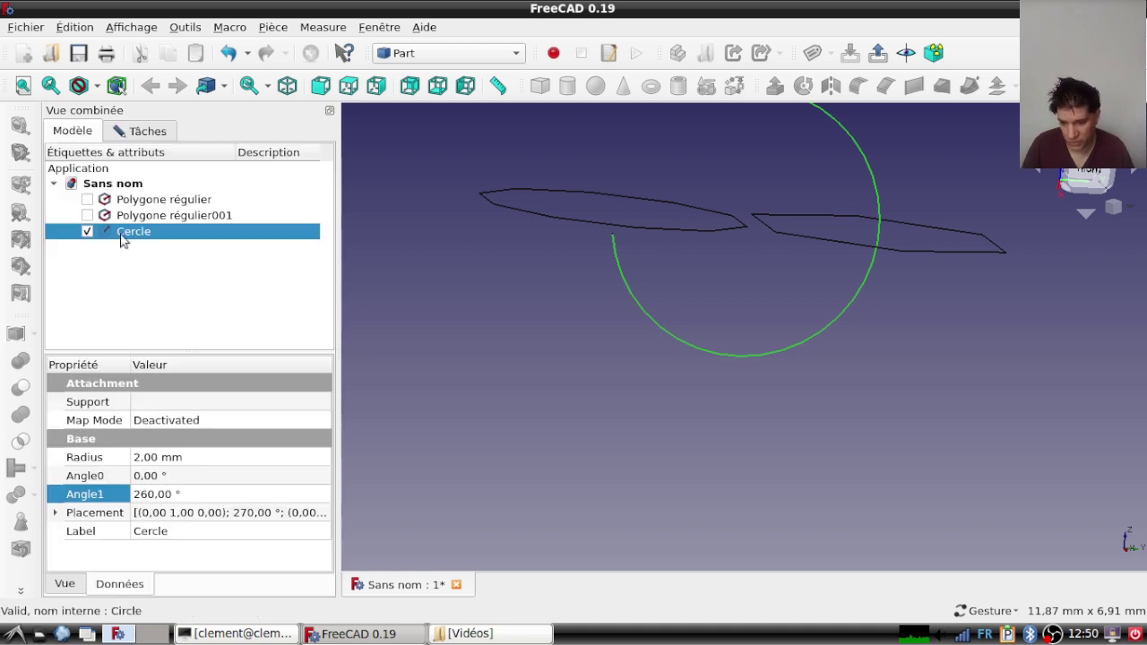
{"action": "right_click", "coordinate": [123, 233]}
{"action": "left_click", "coordinate": [219, 33]}
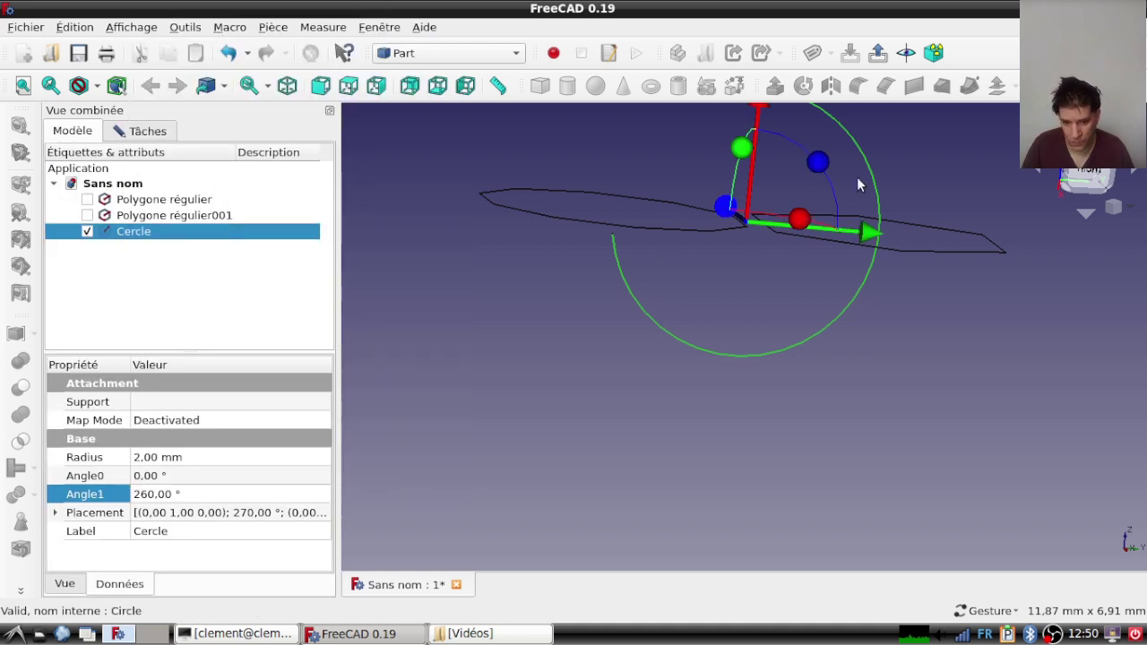
{"action": "left_click_drag", "start_coordinate": [817, 162], "coordinate": [833, 188]}
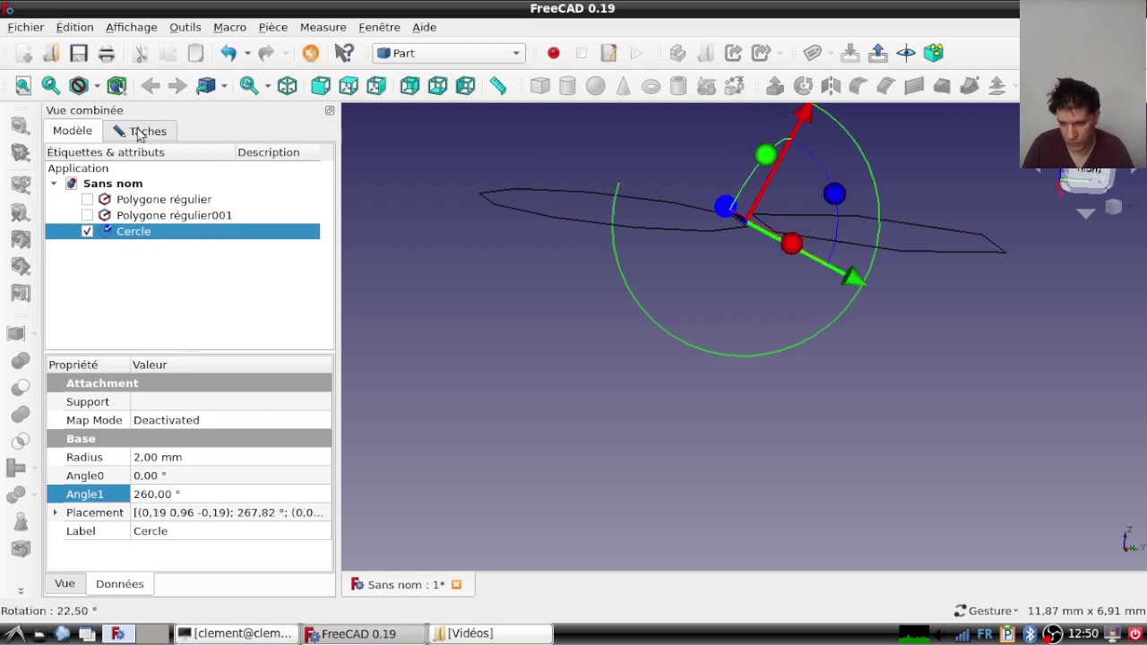
Step: Create the pending sweep of both polygons along the rotated arc as a solid with Frenet enabled
{"action": "left_click", "coordinate": [139, 132]}
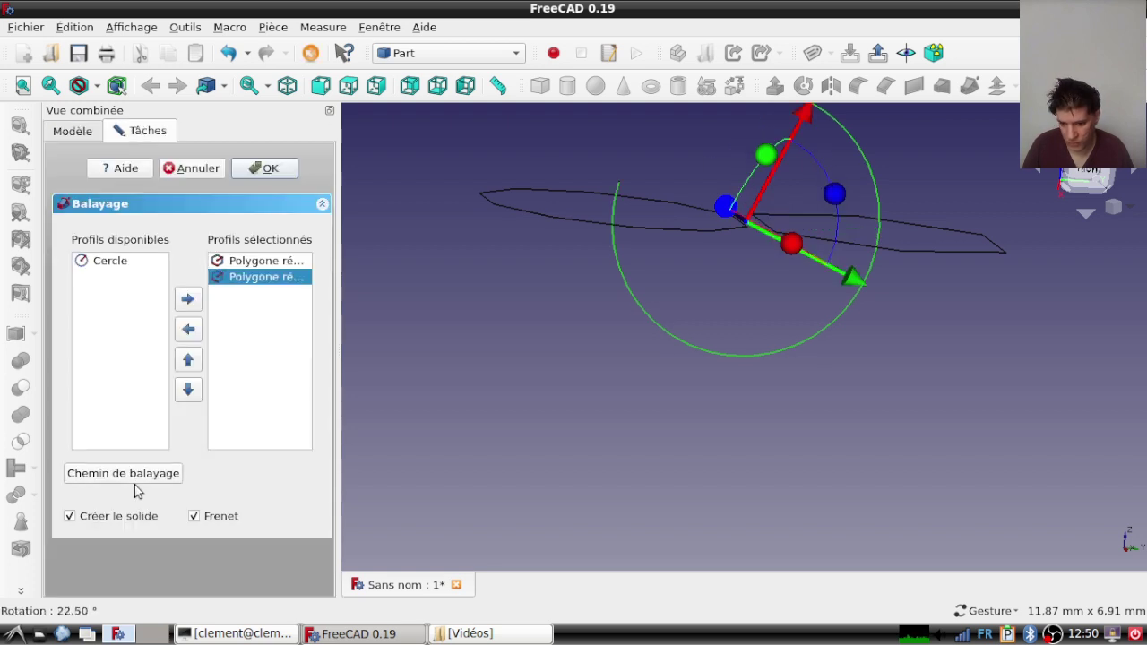
{"action": "left_click", "coordinate": [269, 169]}
{"action": "left_click_drag", "start_coordinate": [392, 183], "coordinate": [601, 326]}
{"action": "scroll", "coordinate": [1004, 294], "scroll_direction": "down", "scroll_amount": 2}
{"action": "left_click_drag", "start_coordinate": [1045, 325], "coordinate": [734, 320]}
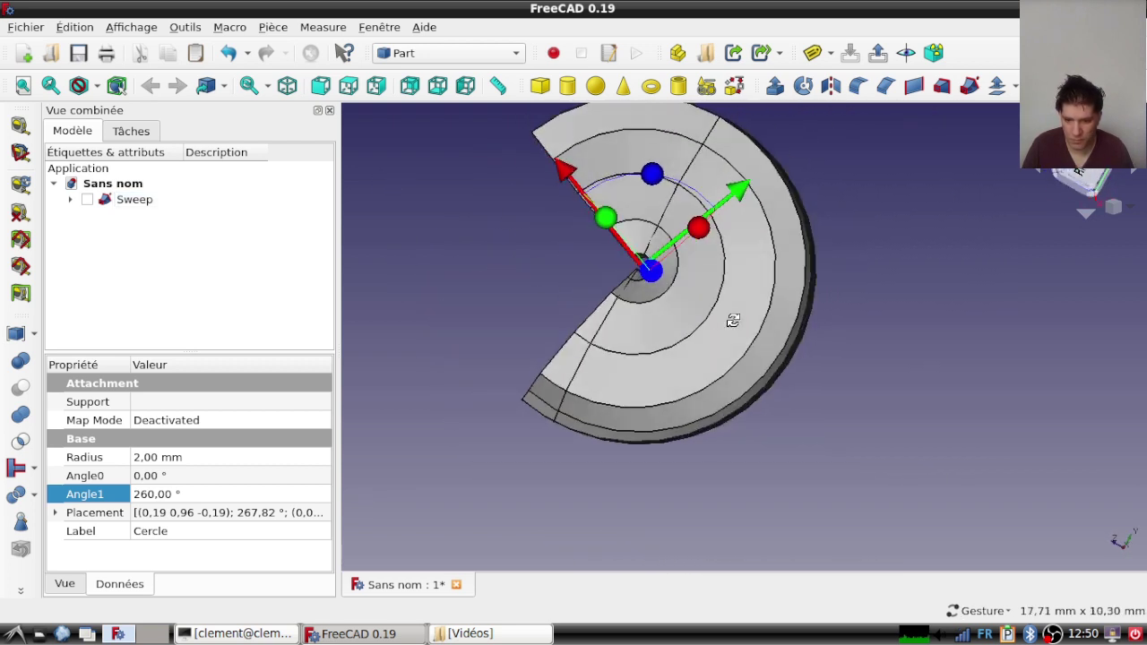
Step: Reduce the end angle (Angle1) of the arc path to 256°
{"action": "left_click", "coordinate": [178, 495]}
{"action": "scroll", "coordinate": [179, 499], "scroll_direction": "down", "scroll_amount": 4}
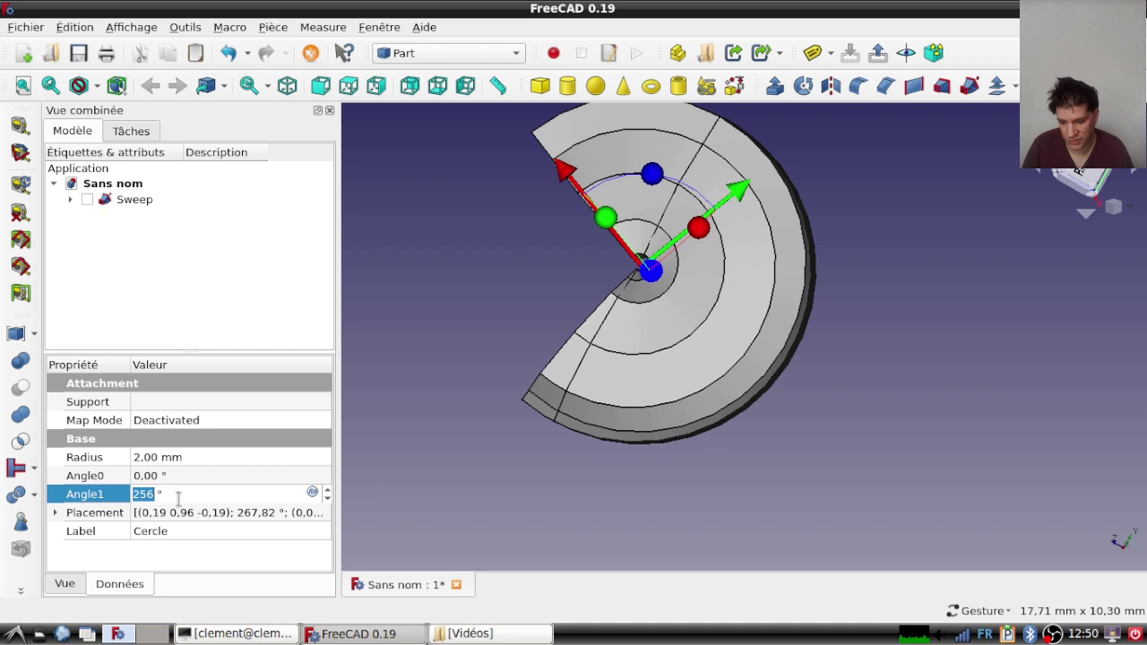
{"action": "left_click", "coordinate": [496, 492]}
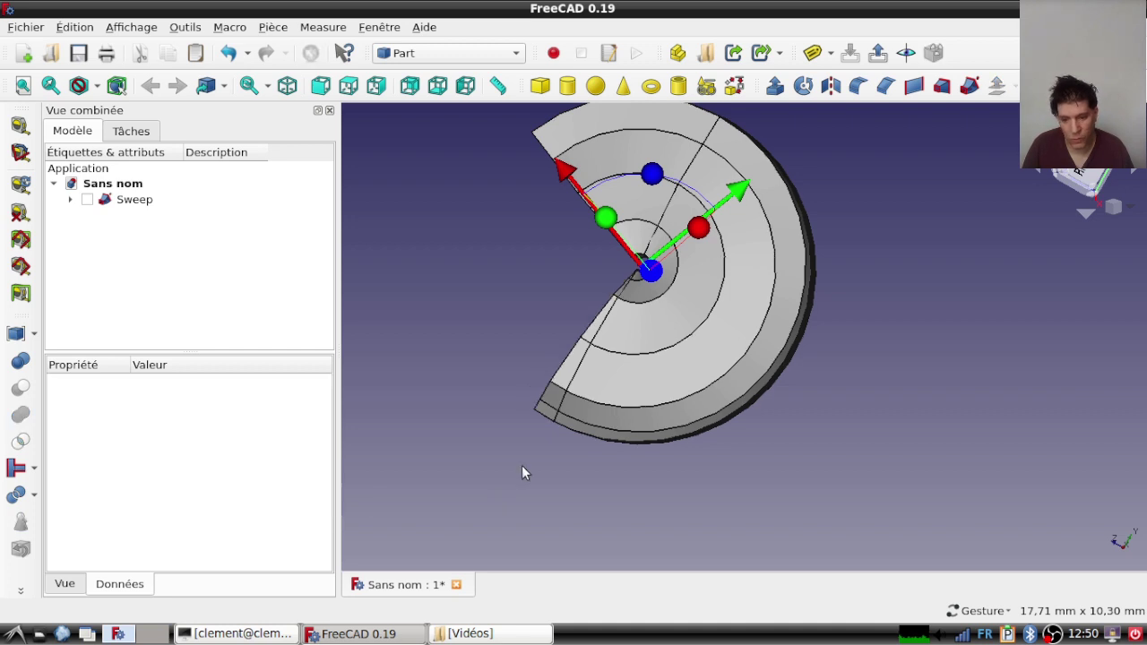
{"action": "left_click_drag", "start_coordinate": [499, 251], "coordinate": [612, 298]}
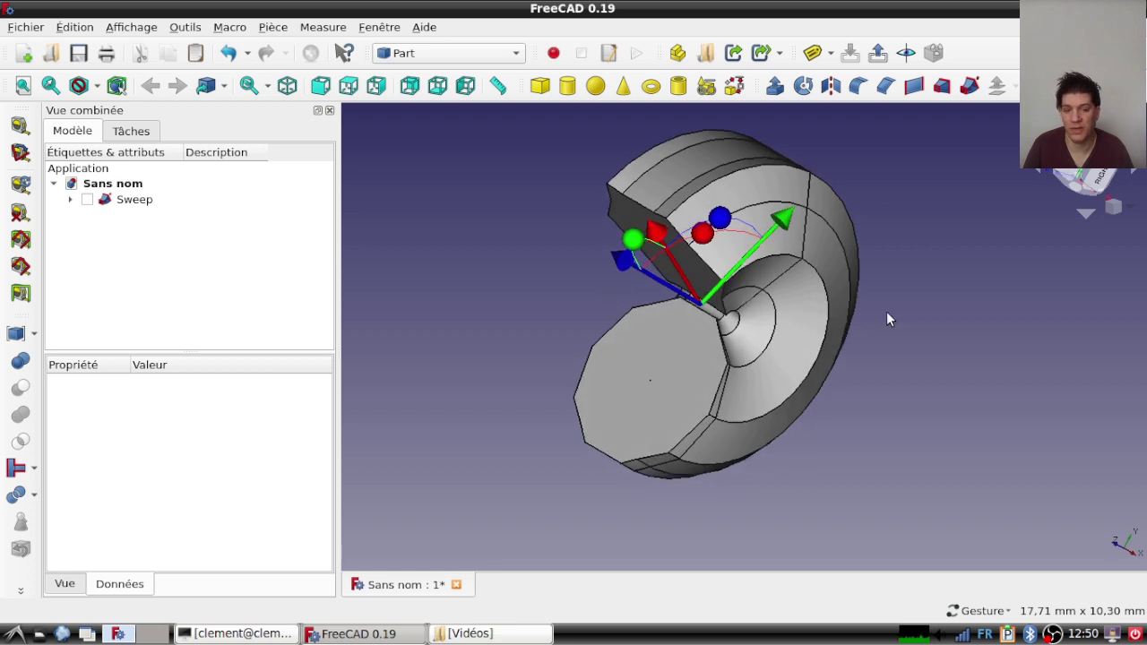